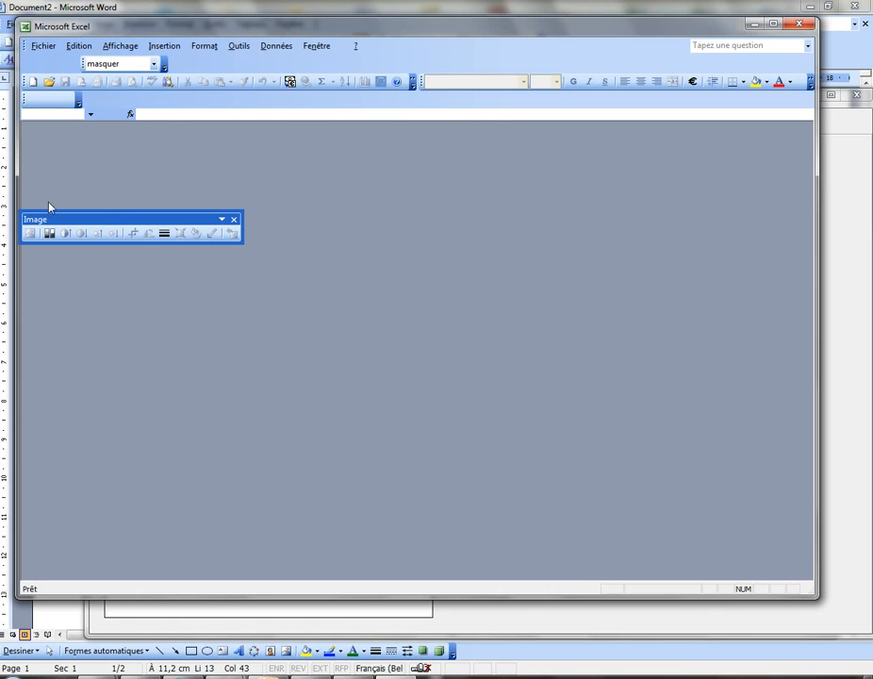
# Open the encoder_question workbook from the Bureau folder contalyre, subfolder le livre-plateau, and hide the floating Image toolbar
pyautogui.click(43, 46)
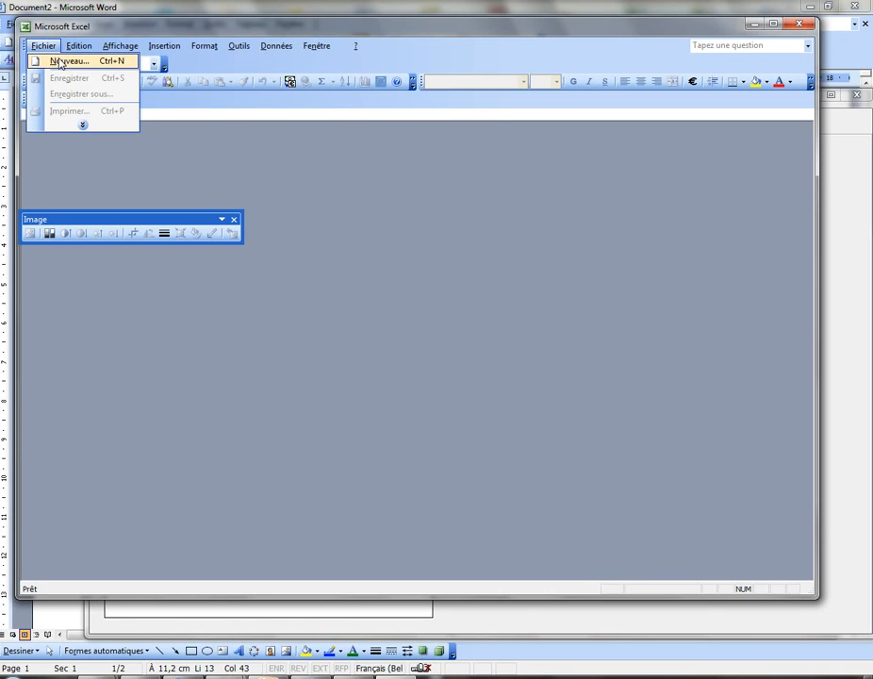
pyautogui.click(81, 127)
pyautogui.click(64, 78)
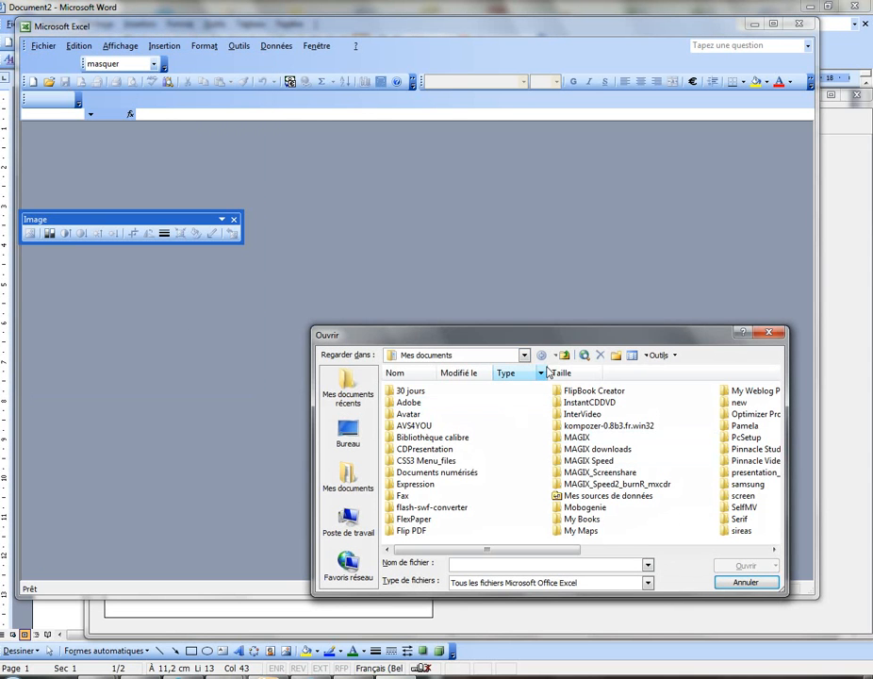
pyautogui.click(345, 433)
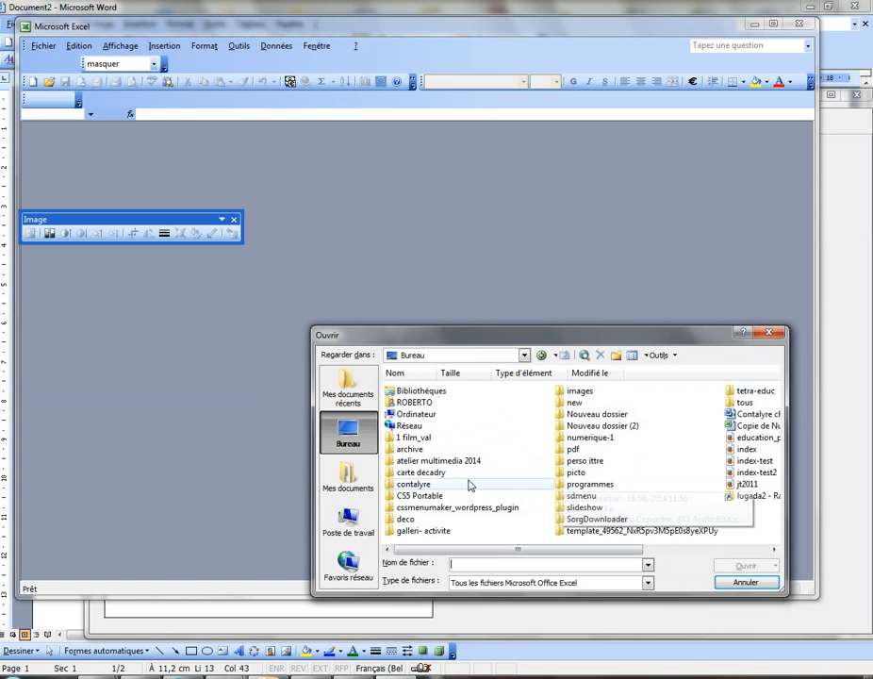
pyautogui.doubleClick(414, 484)
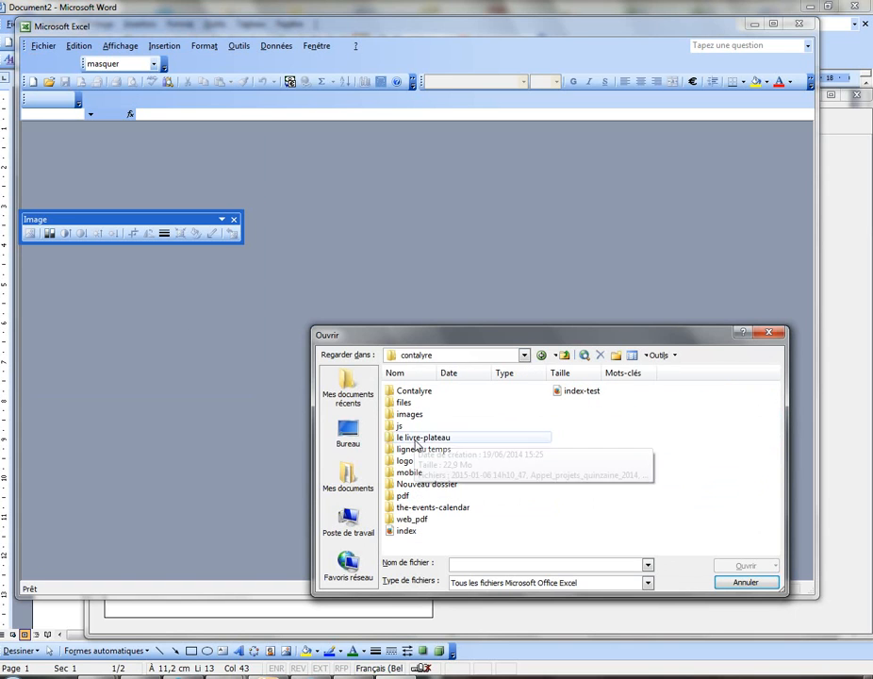
pyautogui.doubleClick(417, 439)
pyautogui.doubleClick(414, 394)
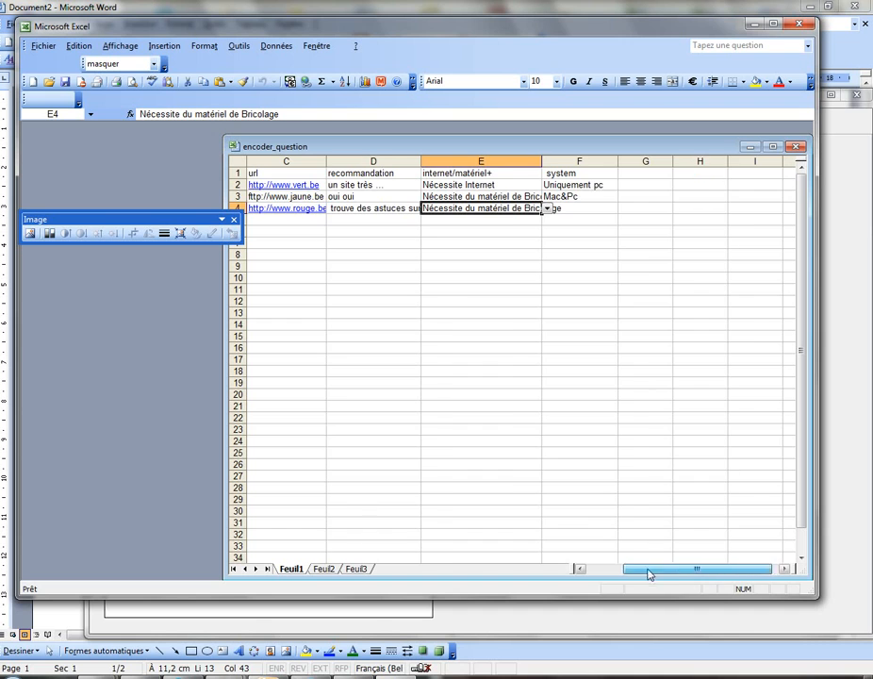
pyautogui.moveTo(692, 572); pyautogui.dragTo(618, 572)
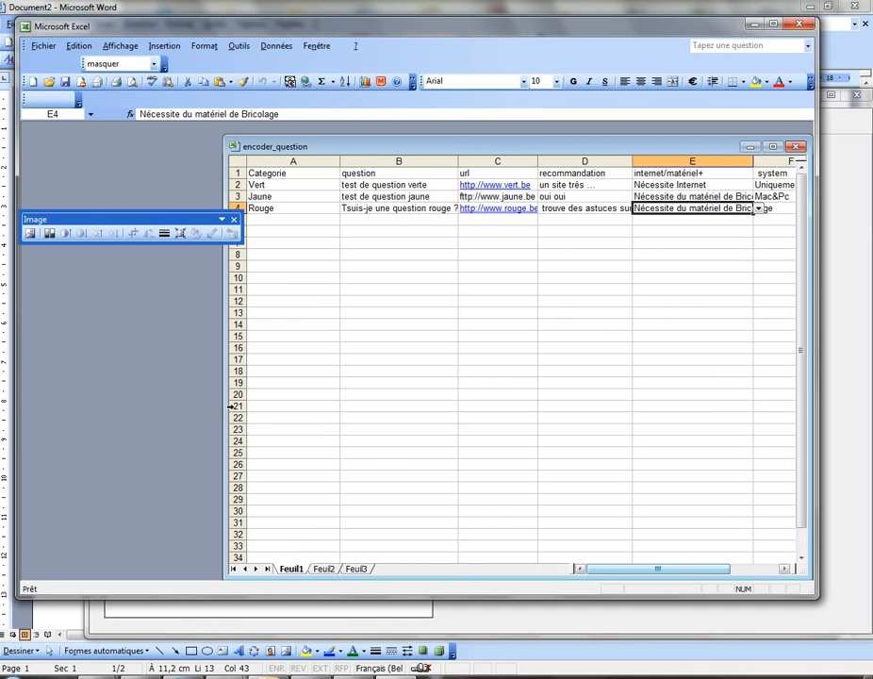
pyautogui.click(234, 218)
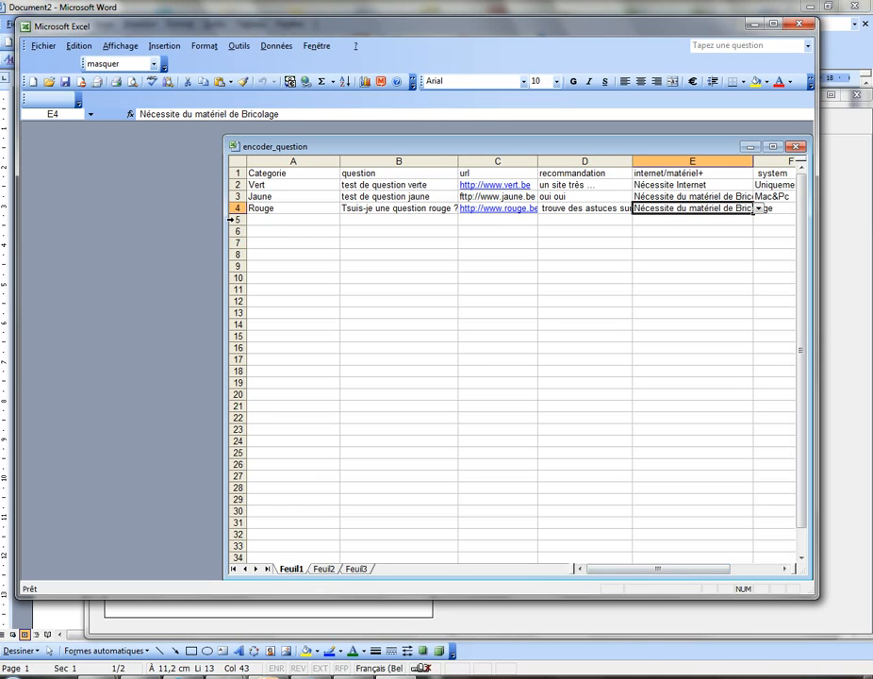
# Copy the Rouge category cell A4, including its choice list, into cell A5
pyautogui.click(275, 219)
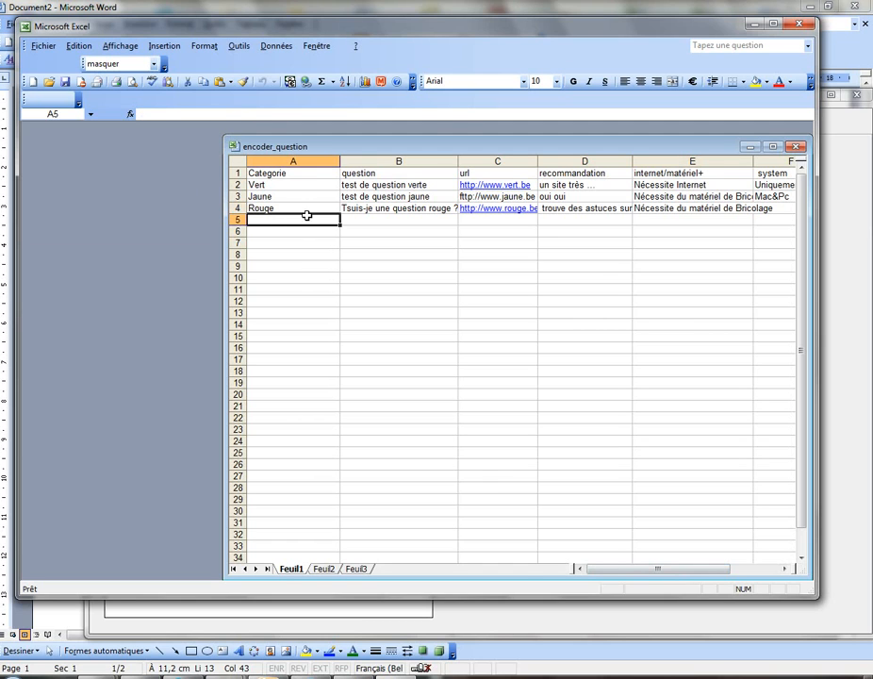
pyautogui.click(306, 207)
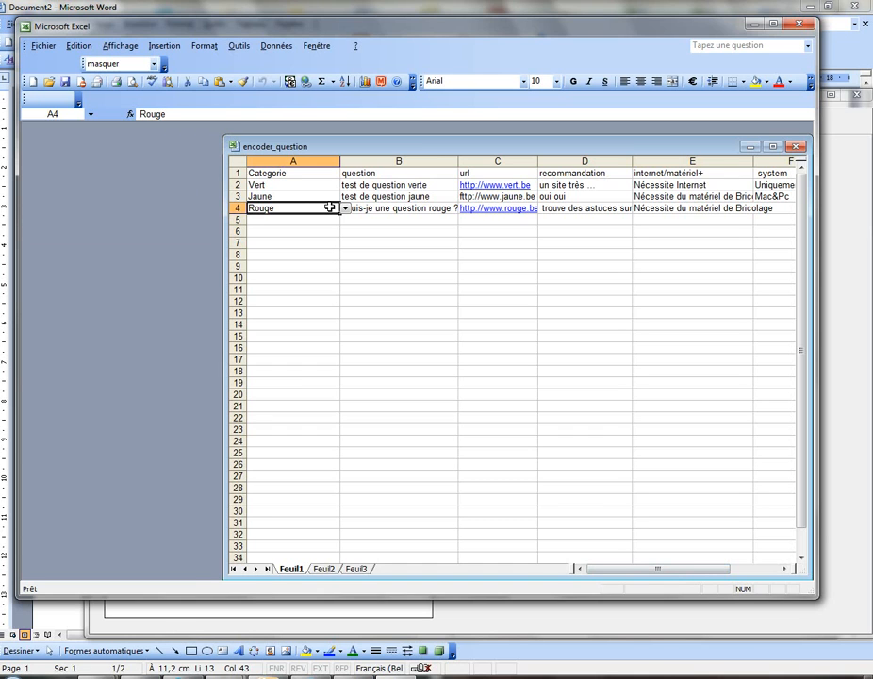
pyautogui.hotkey('ctrl', 'c')
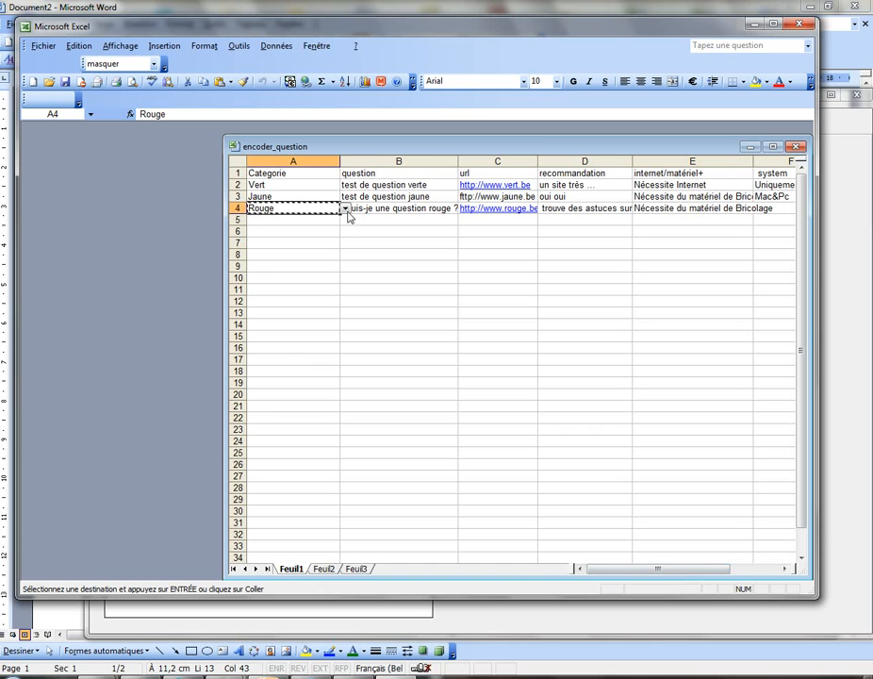
pyautogui.click(345, 208)
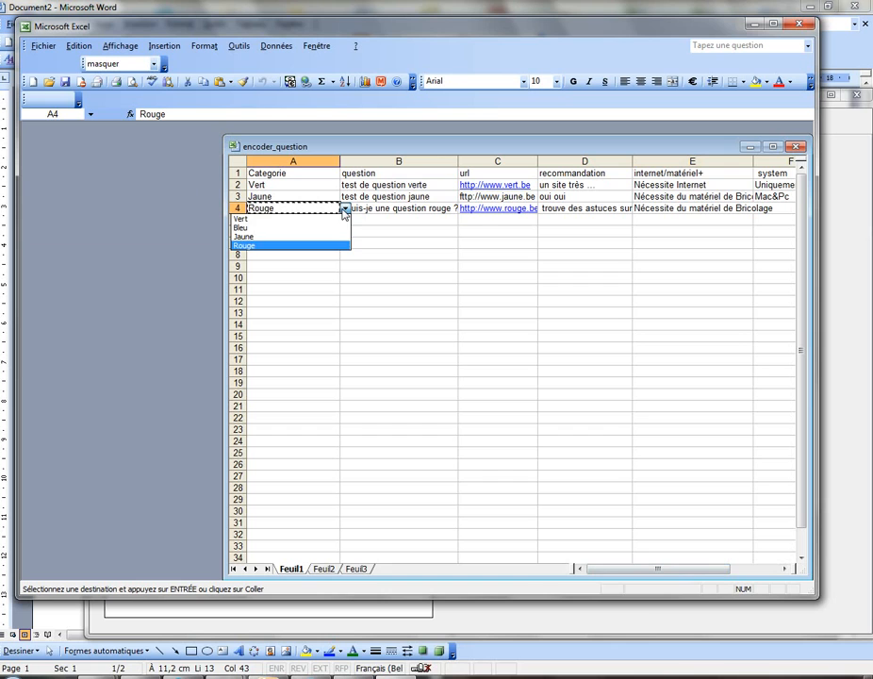
pyautogui.click(335, 254)
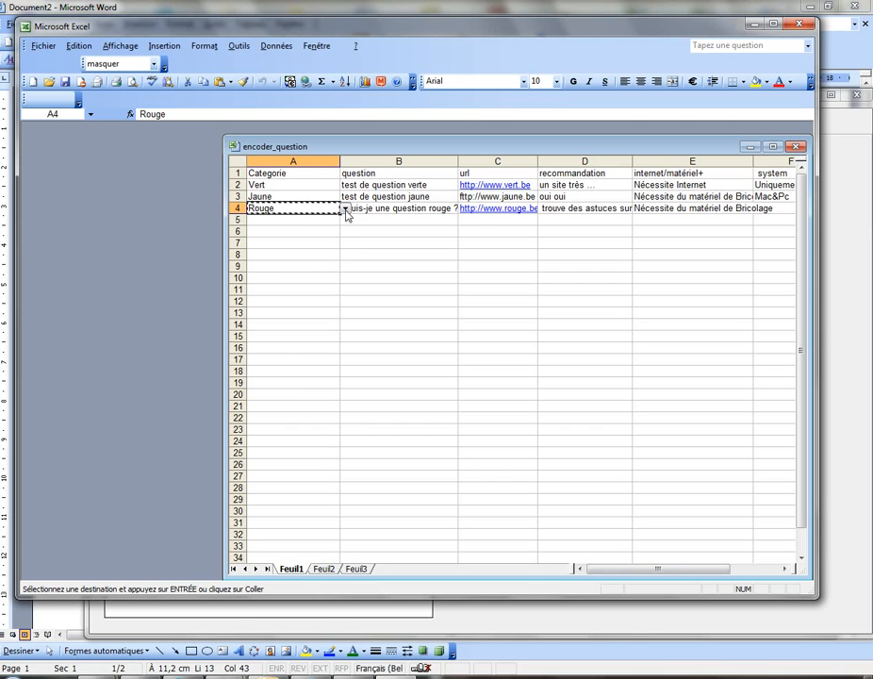
pyautogui.click(328, 196)
pyautogui.click(335, 254)
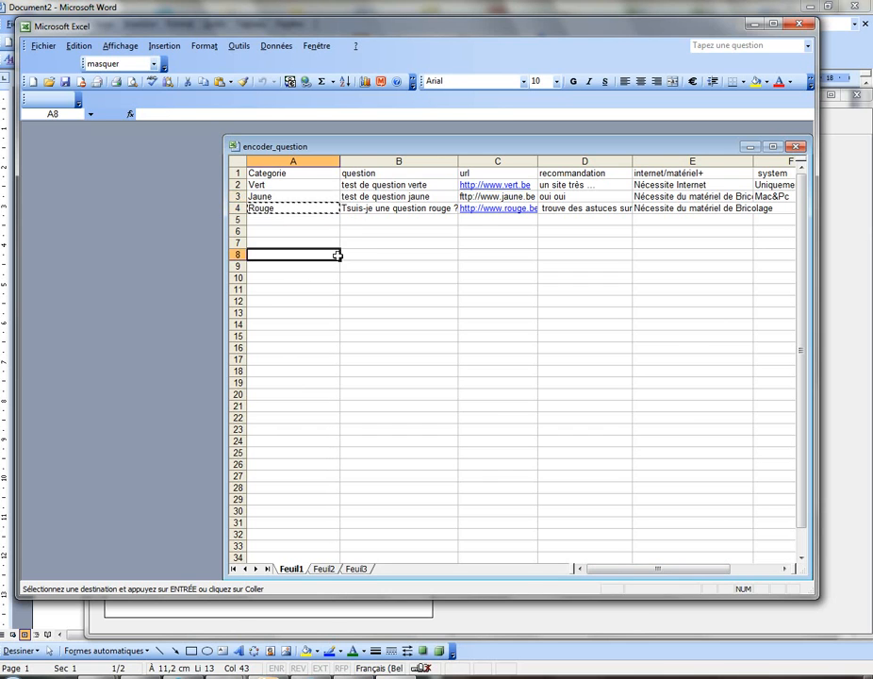
pyautogui.click(374, 208)
pyautogui.click(334, 208)
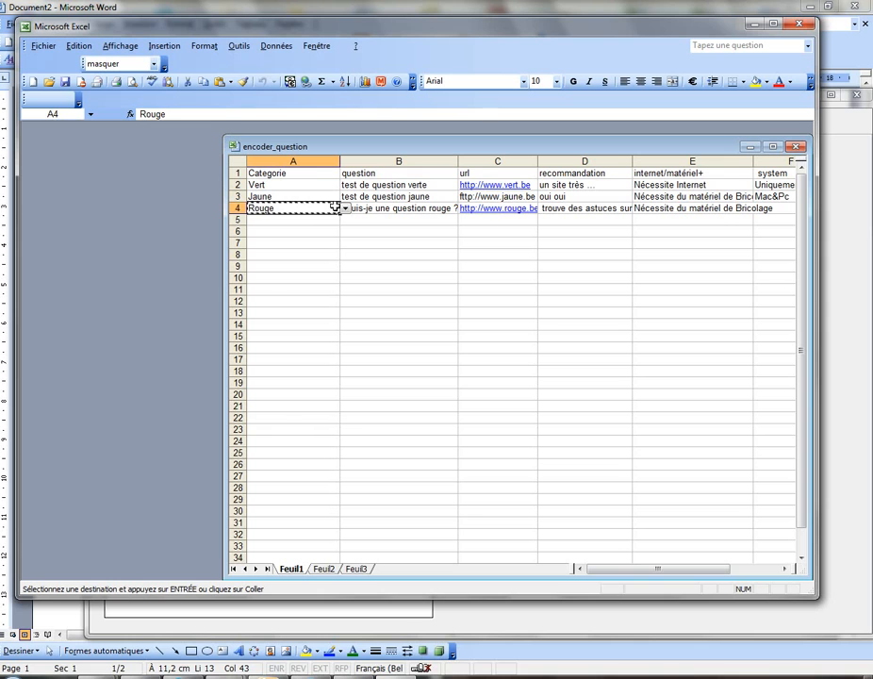
pyautogui.click(334, 218)
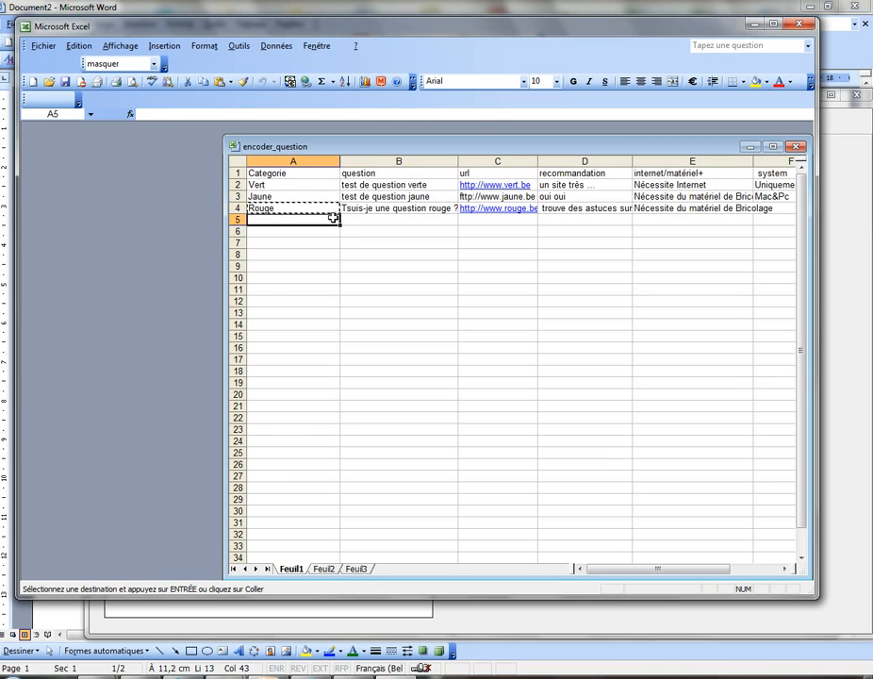
pyautogui.hotkey('ctrl', 'v')
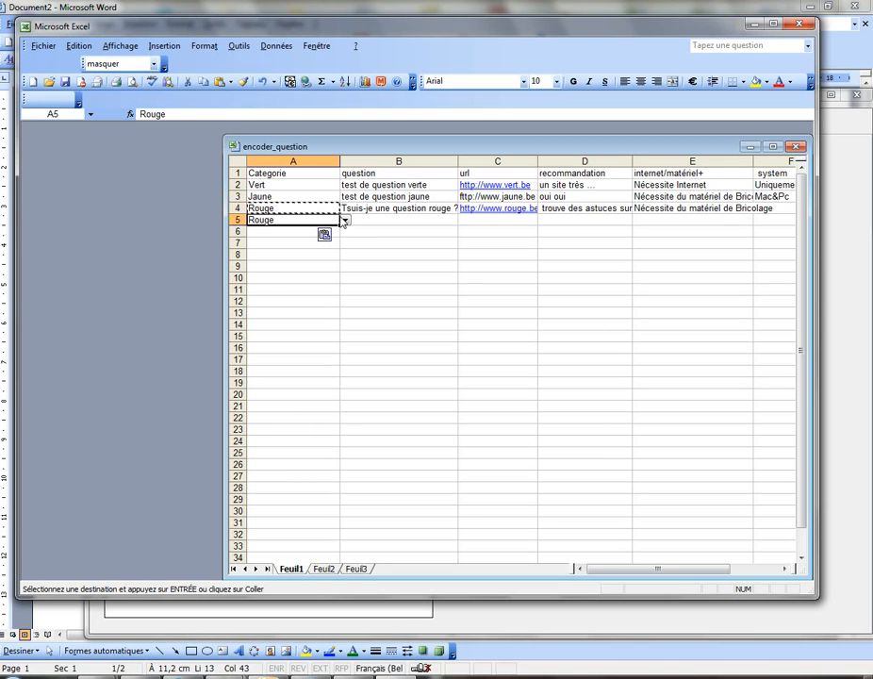
# Set the category in A5 to Bleu and enter the question "Suis-je bleu ?" in B5
pyautogui.click(345, 221)
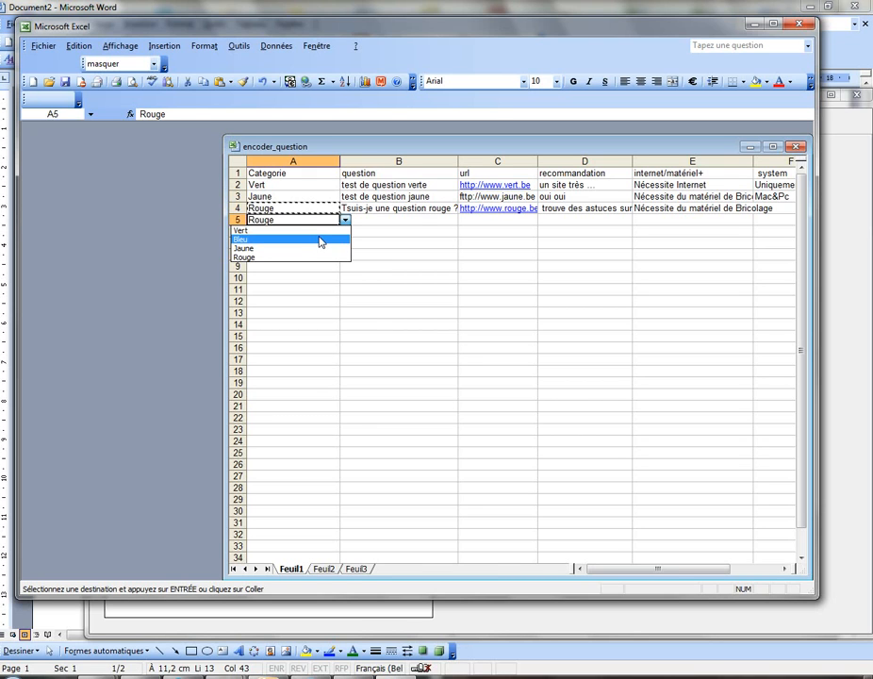
pyautogui.click(319, 240)
pyautogui.doubleClick(383, 221)
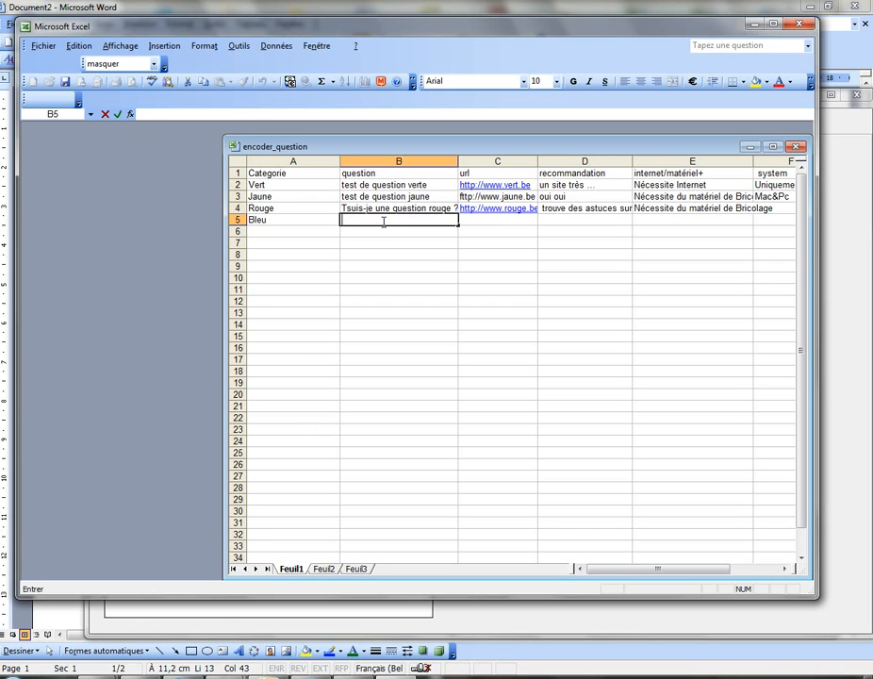
pyautogui.write('Suis-je ble')
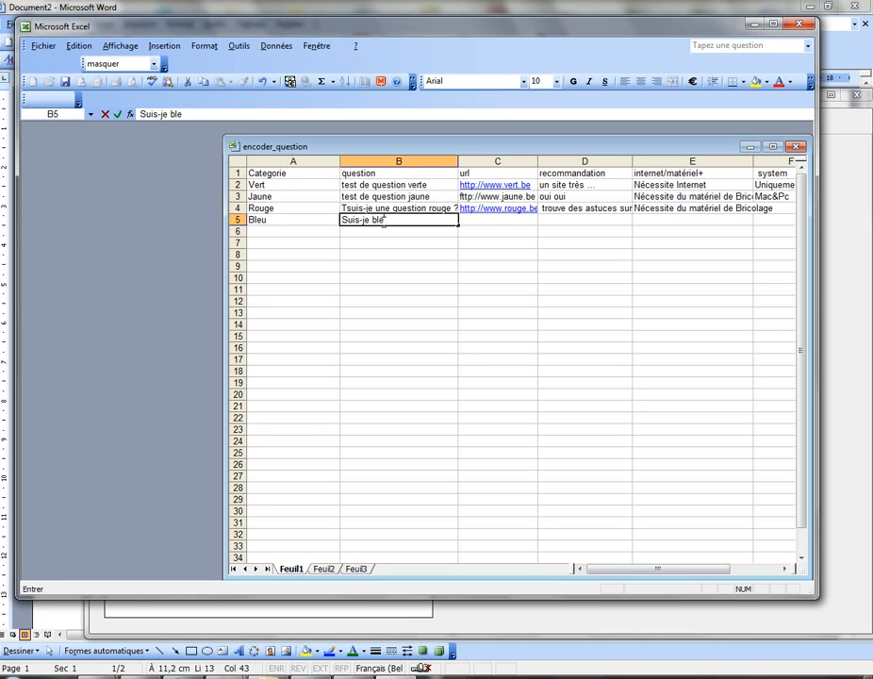
pyautogui.write('u ?')
pyautogui.click(476, 221)
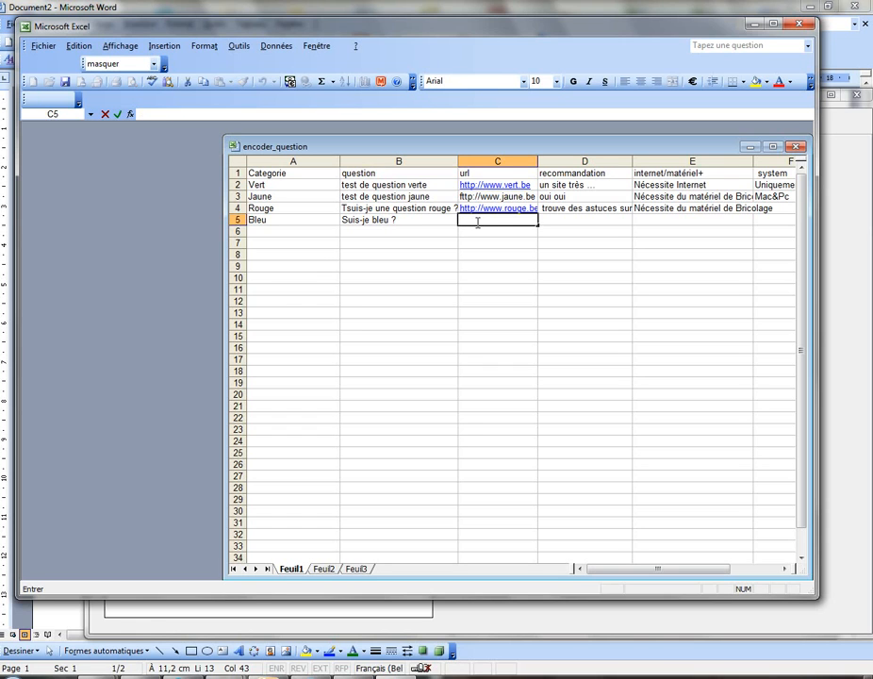
pyautogui.write('http://www')
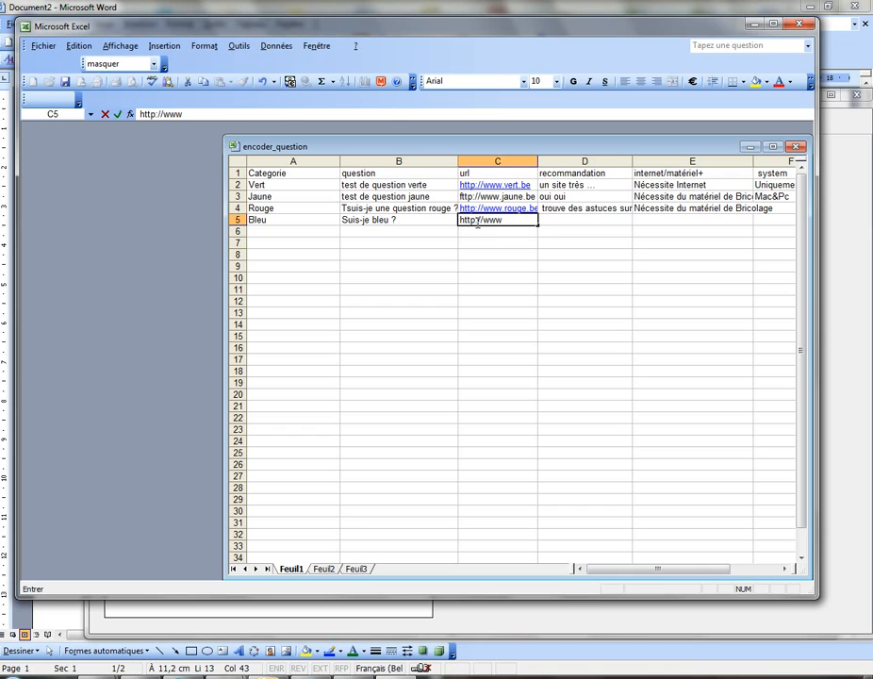
pyautogui.write('.bleu.be')
pyautogui.click(553, 220)
pyautogui.doubleClick(556, 219)
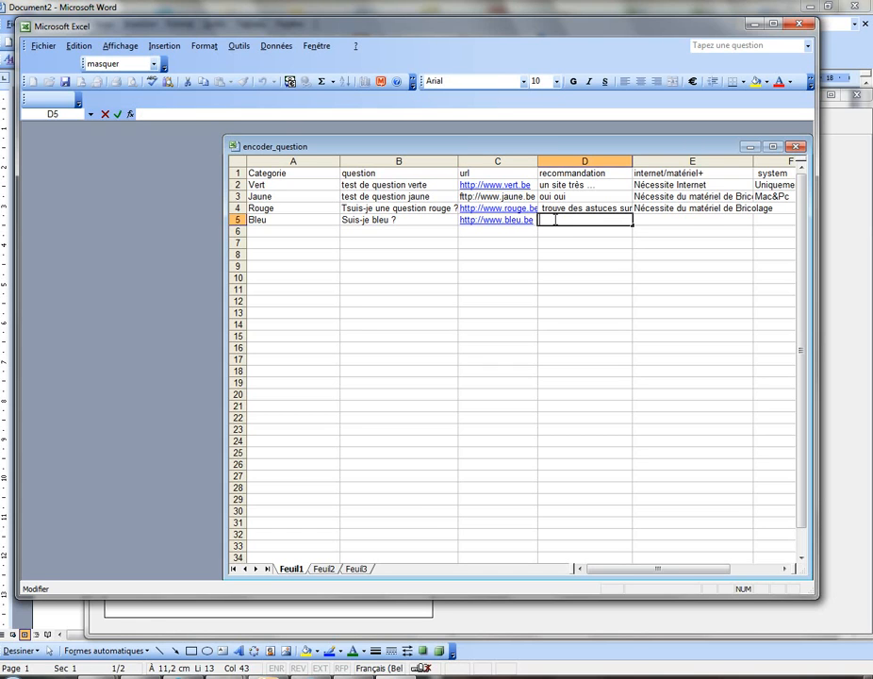
pyautogui.write('connais tu')
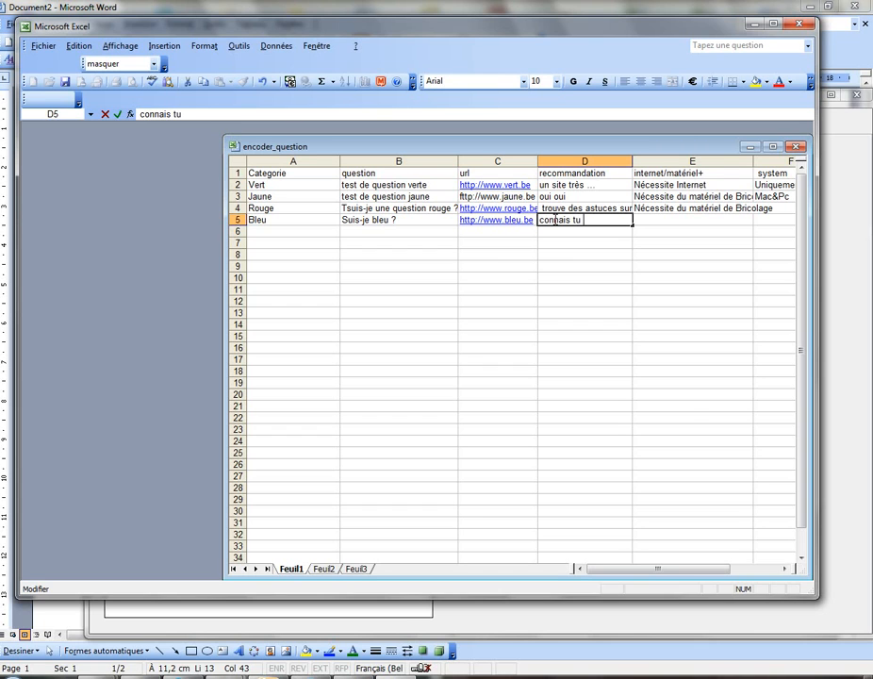
pyautogui.write(' les nuances d')
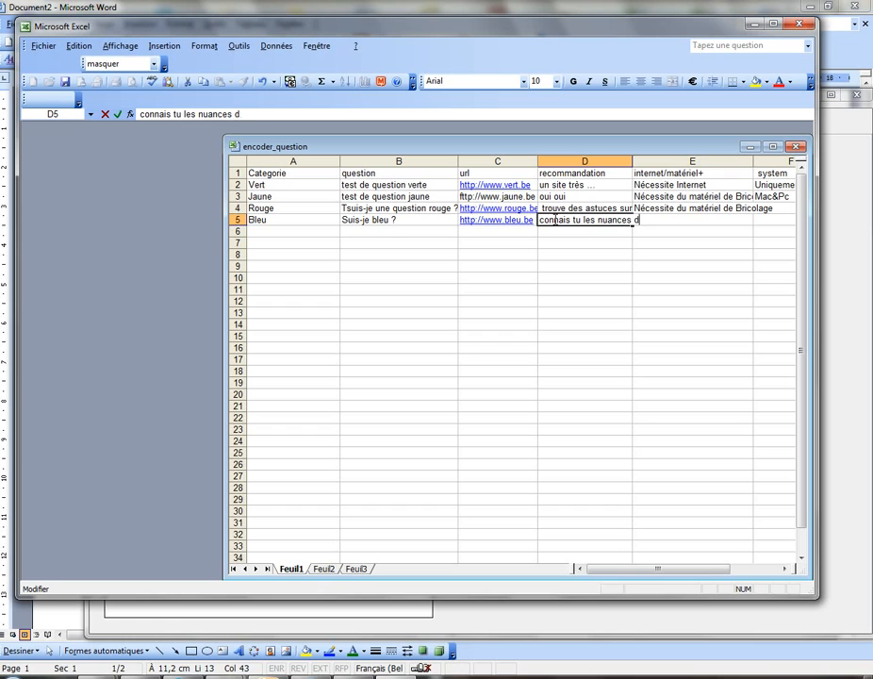
pyautogui.write('e bleu?')
# Choose Nécessite Internet as the internet/matériel+ value for the Bleu row in E5
pyautogui.click(685, 161)
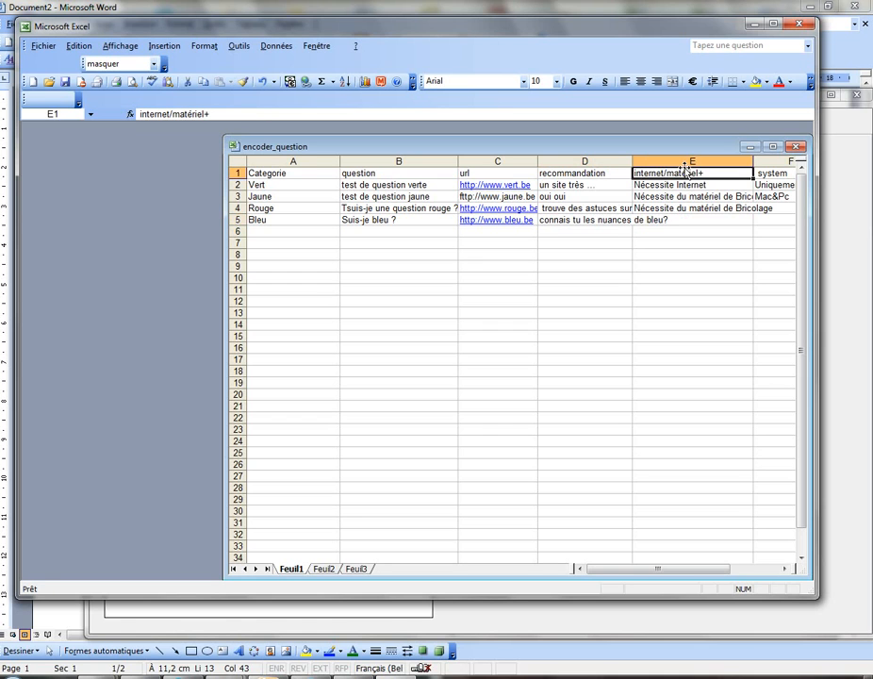
pyautogui.doubleClick(686, 221)
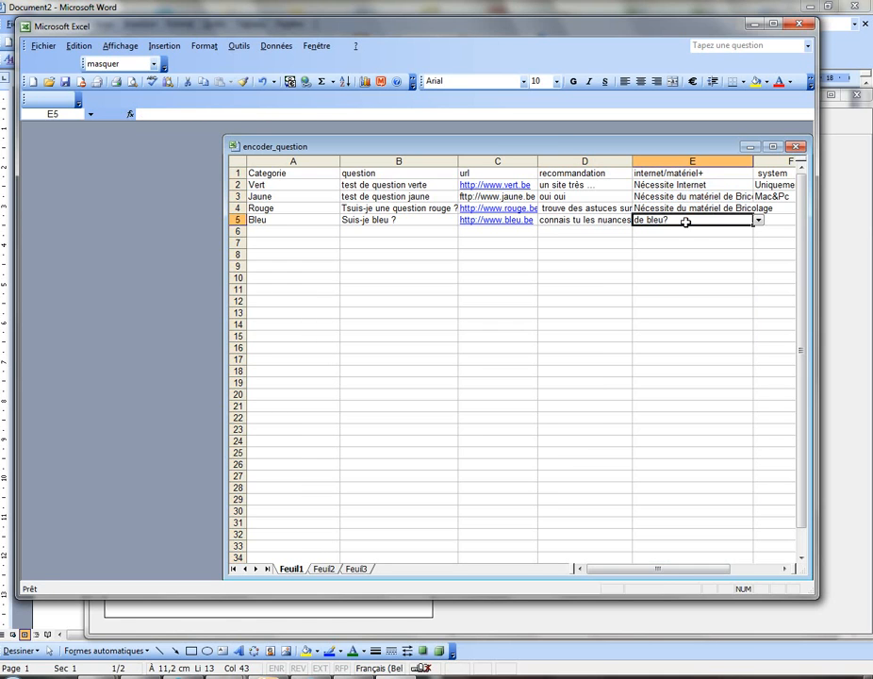
pyautogui.click(756, 222)
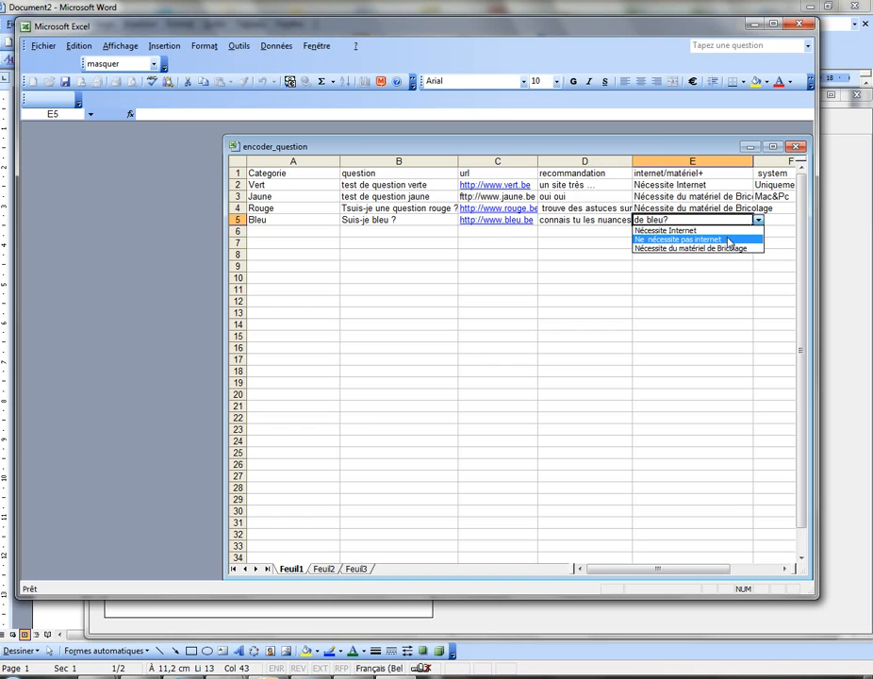
pyautogui.click(718, 231)
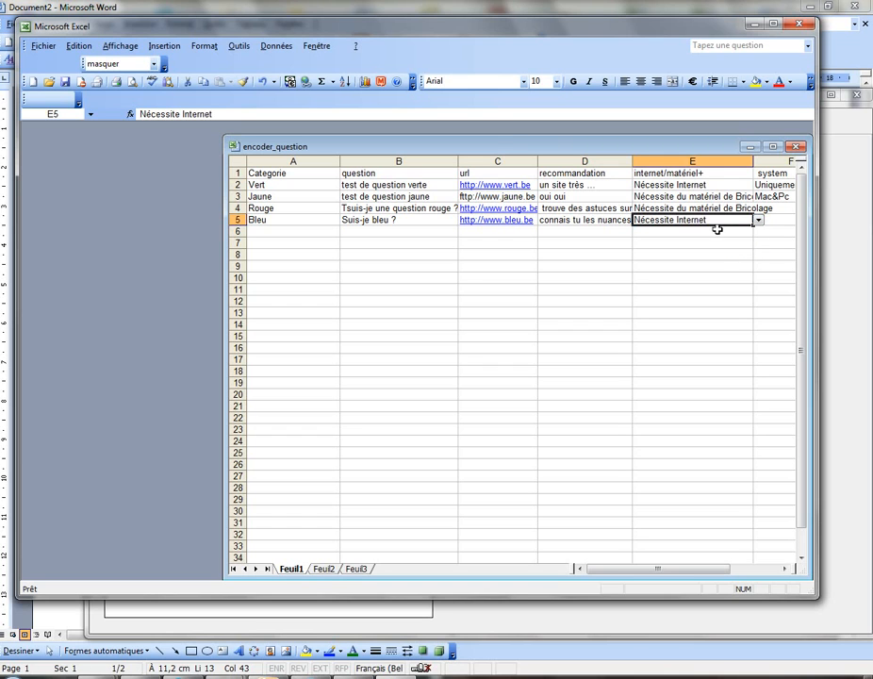
# Widen the workbook window to show the whole system column and choose Mac&Pc for the Bleu row in F5
pyautogui.click(780, 221)
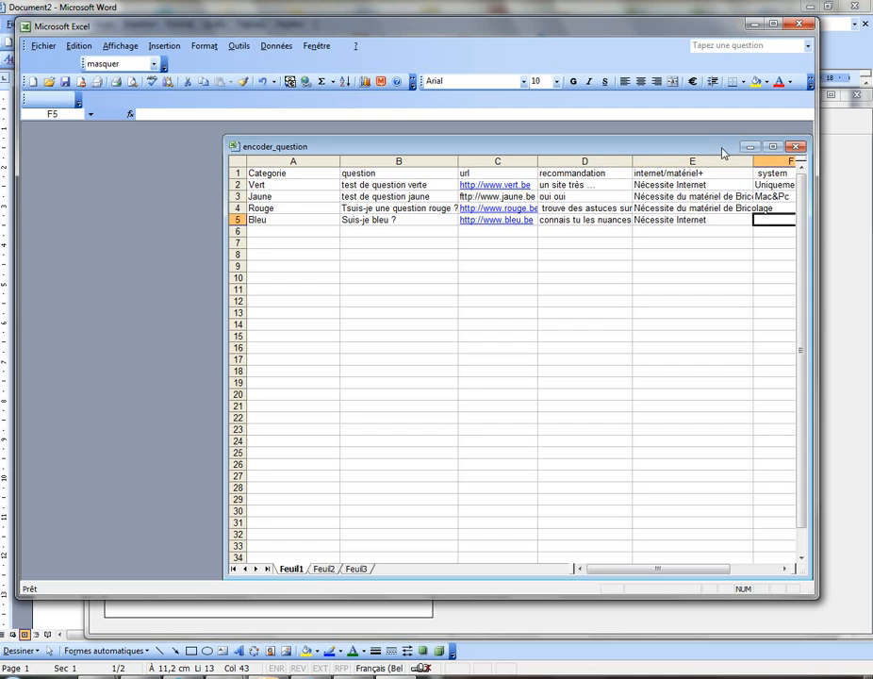
pyautogui.moveTo(723, 149); pyautogui.dragTo(642, 139)
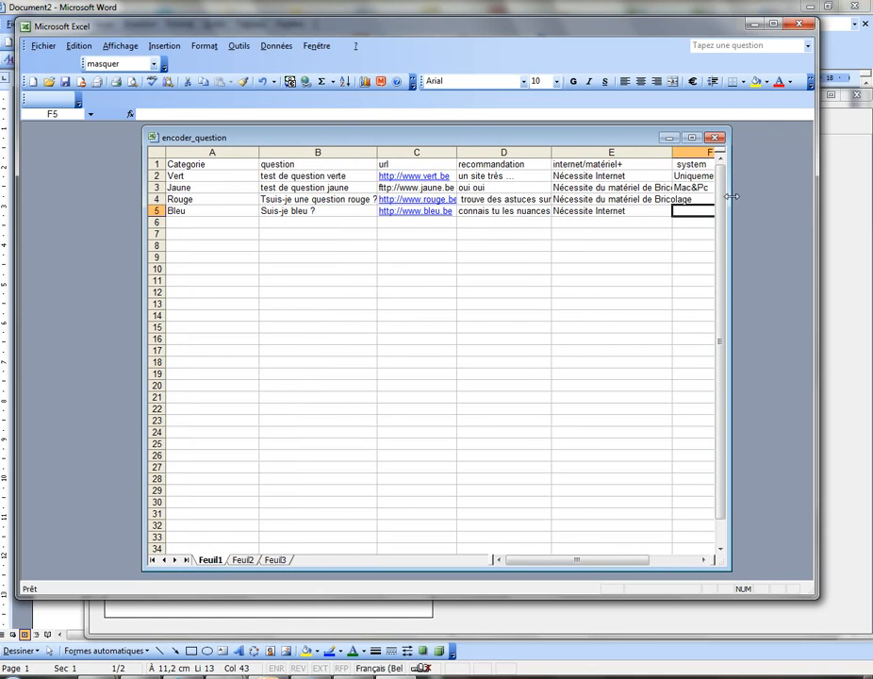
pyautogui.moveTo(731, 196); pyautogui.dragTo(813, 198)
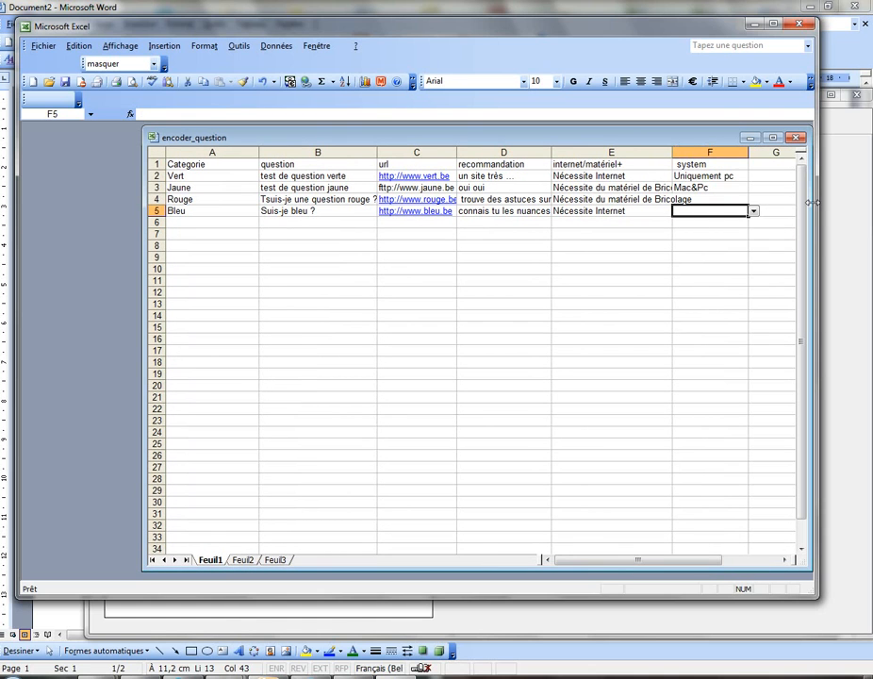
pyautogui.click(753, 212)
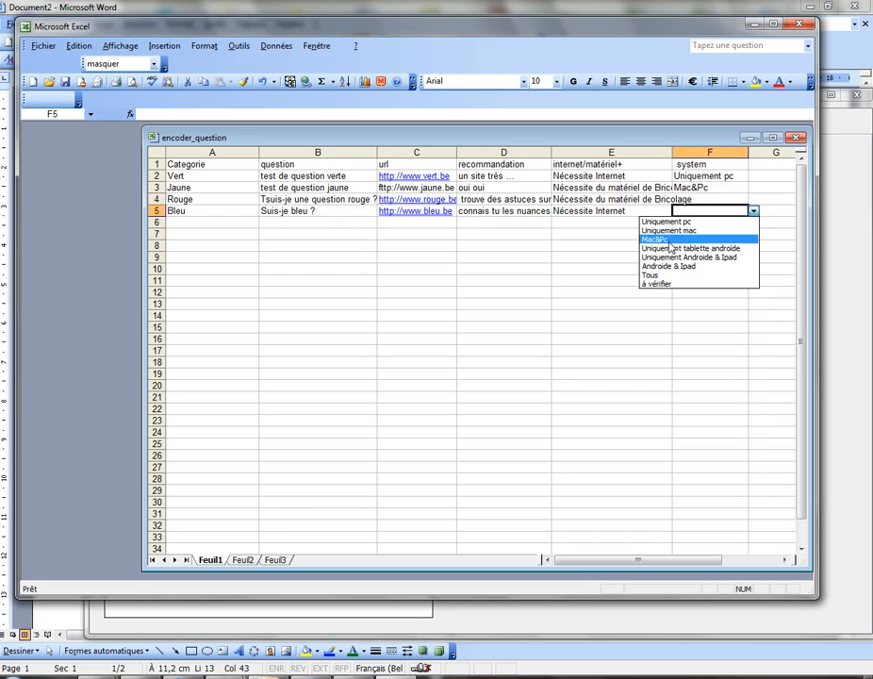
pyautogui.click(669, 239)
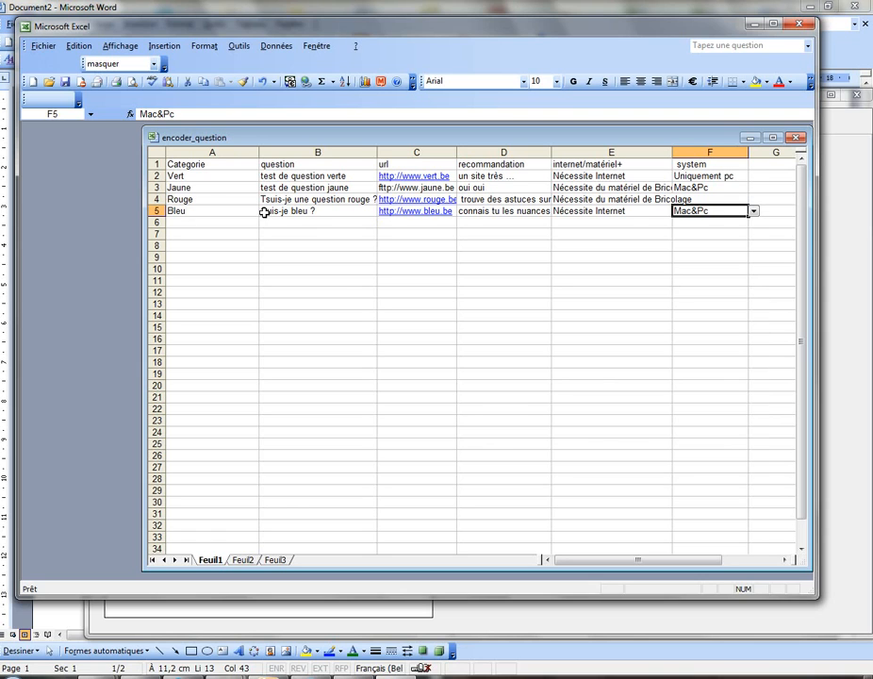
# Save the encoder_question workbook, then close it and exit Excel
pyautogui.click(44, 47)
pyautogui.click(72, 90)
pyautogui.click(798, 138)
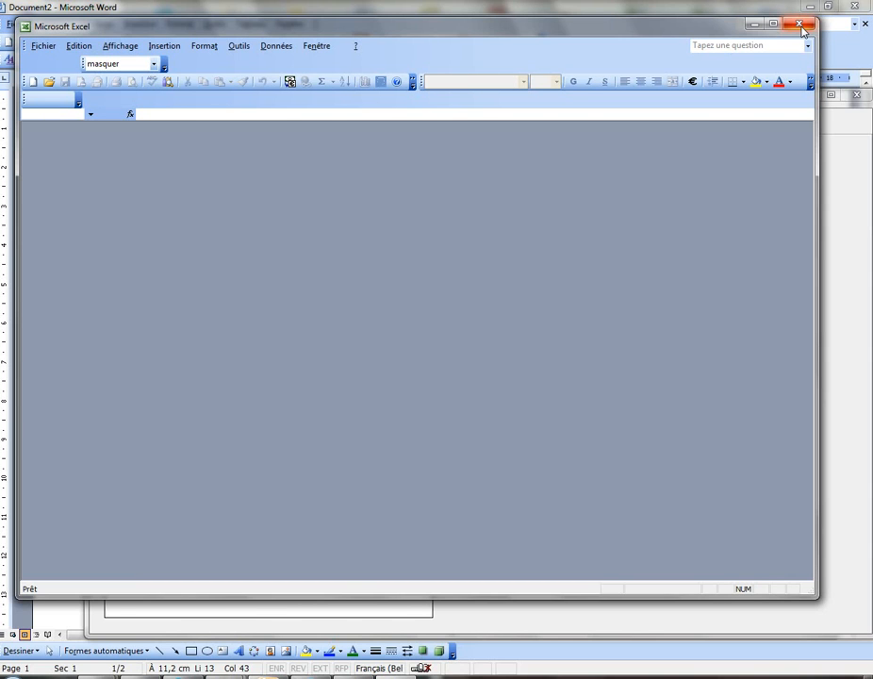
pyautogui.click(801, 27)
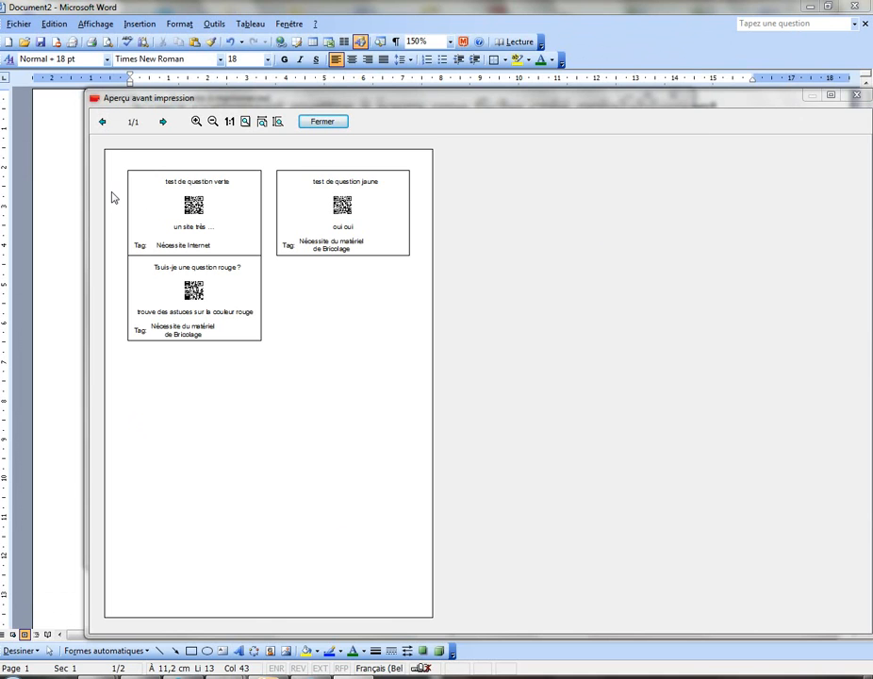
# Close the print preview and print dialog, and refresh the card template's screen display
pyautogui.click(313, 122)
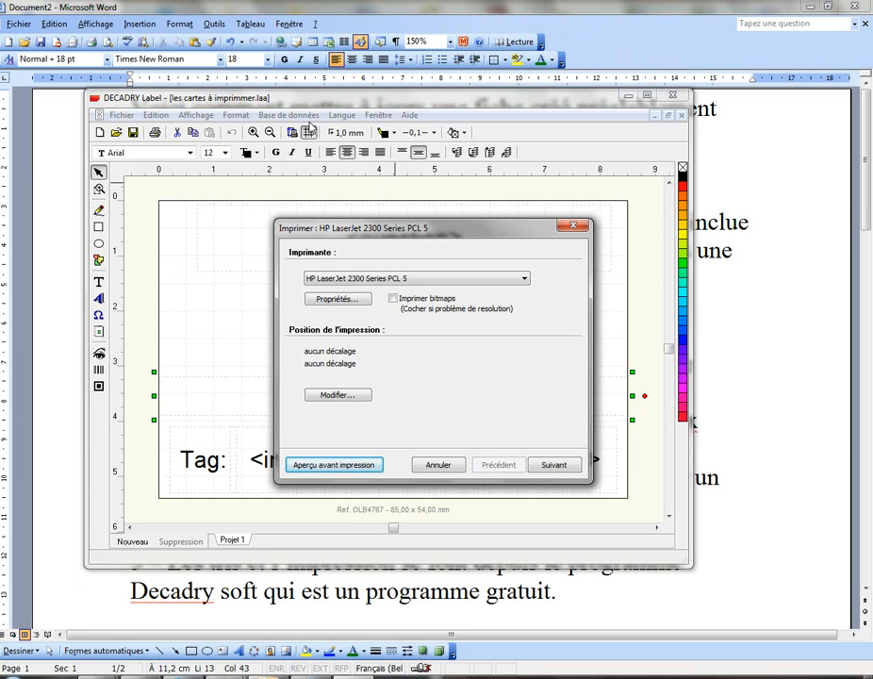
pyautogui.click(576, 228)
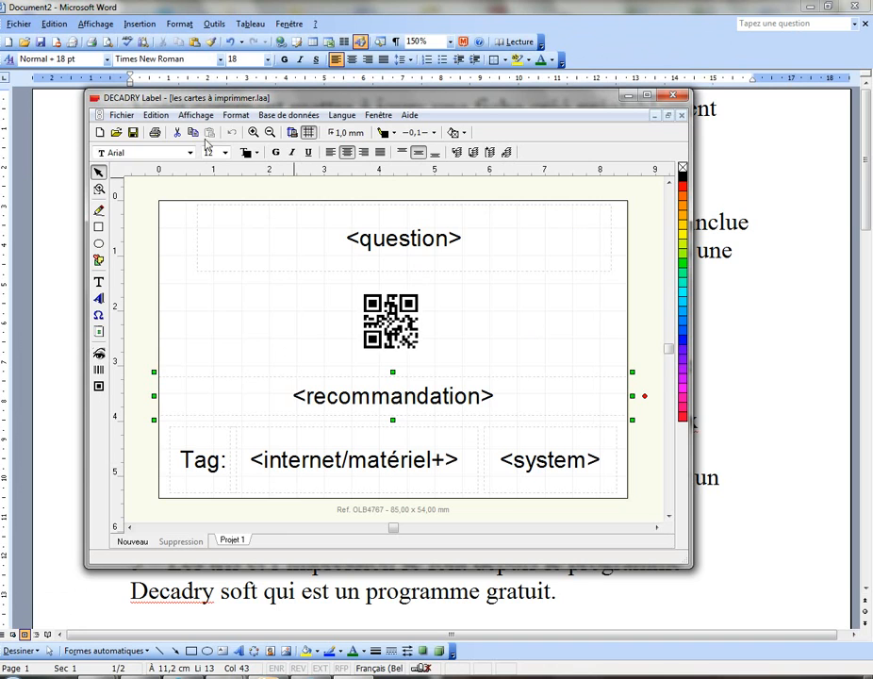
pyautogui.click(155, 116)
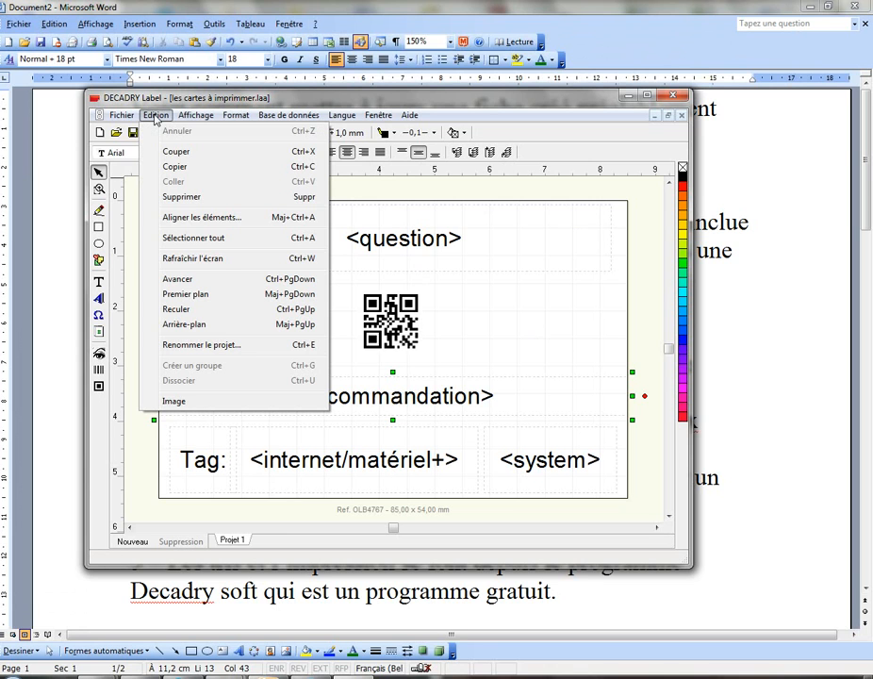
pyautogui.moveTo(179, 115)
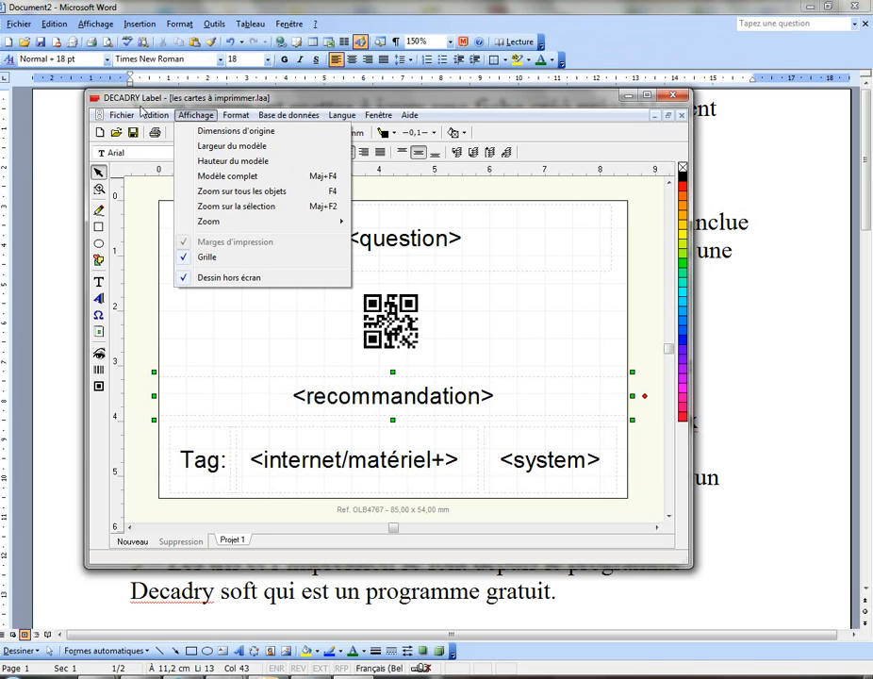
pyautogui.moveTo(144, 121)
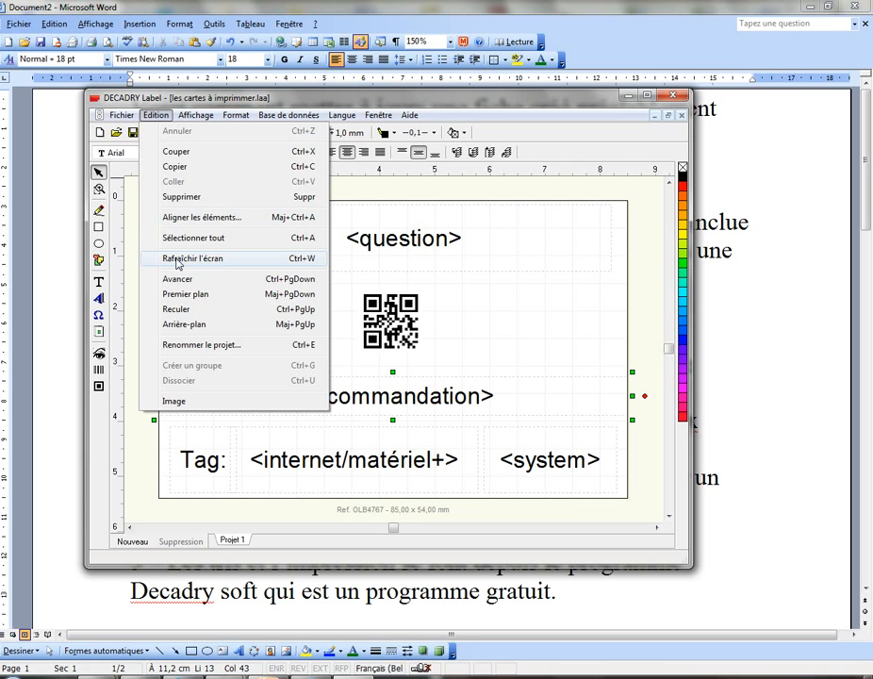
pyautogui.click(176, 260)
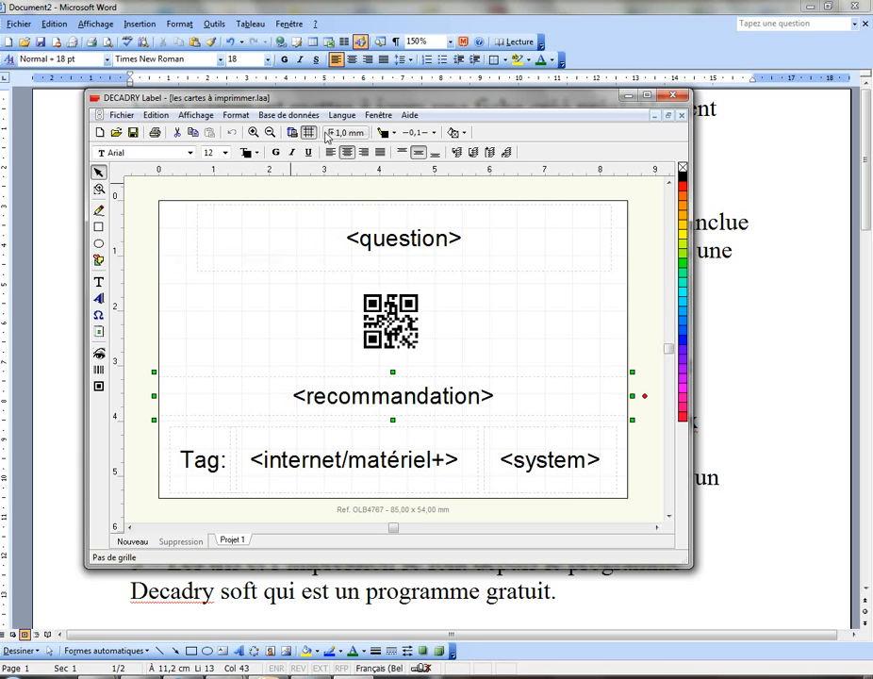
# Open the database's record selection for Feuil1$ and select all records from Vert through Bleu
pyautogui.click(292, 115)
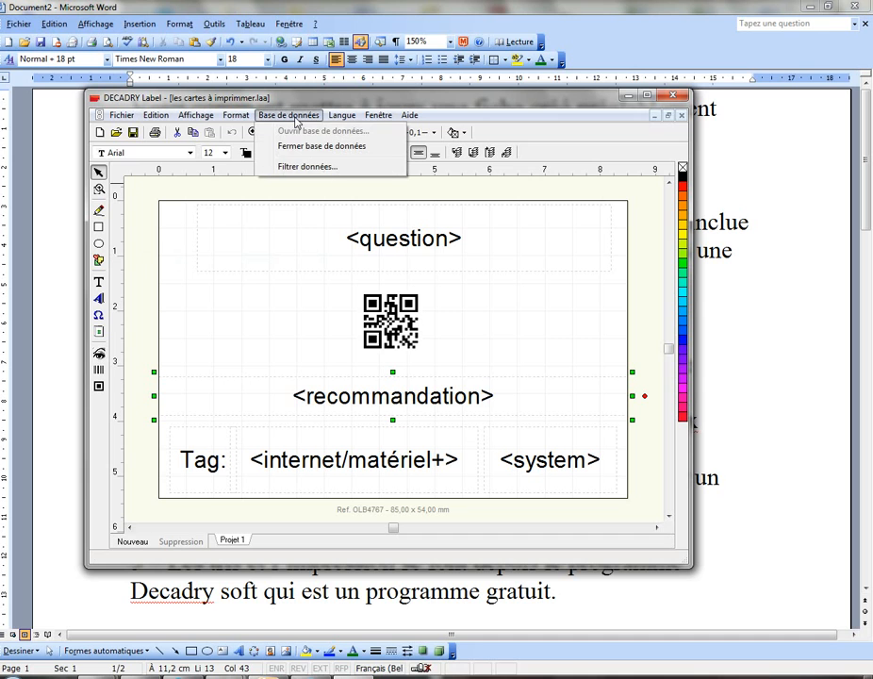
pyautogui.click(304, 166)
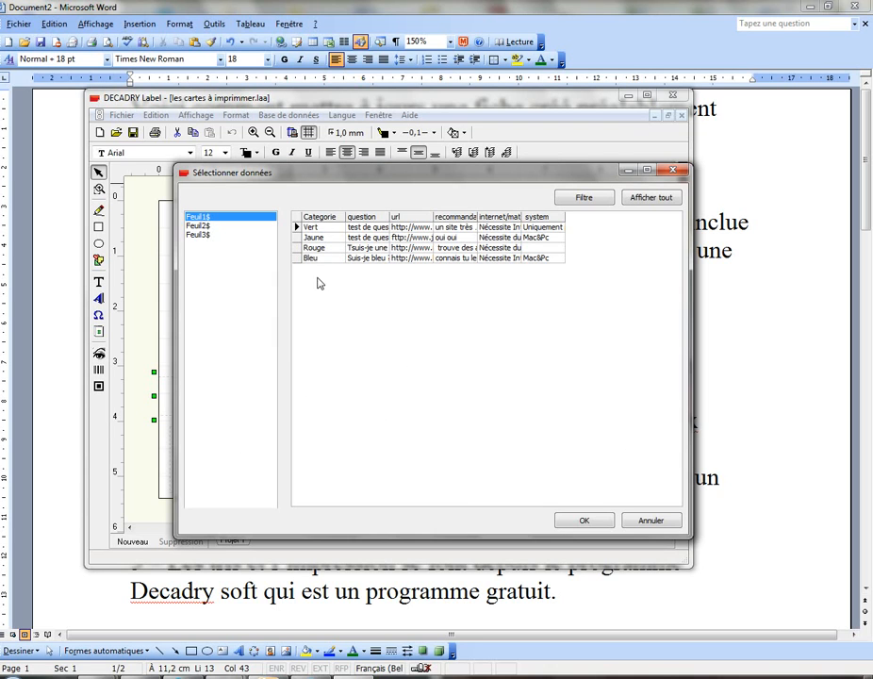
pyautogui.click(317, 230)
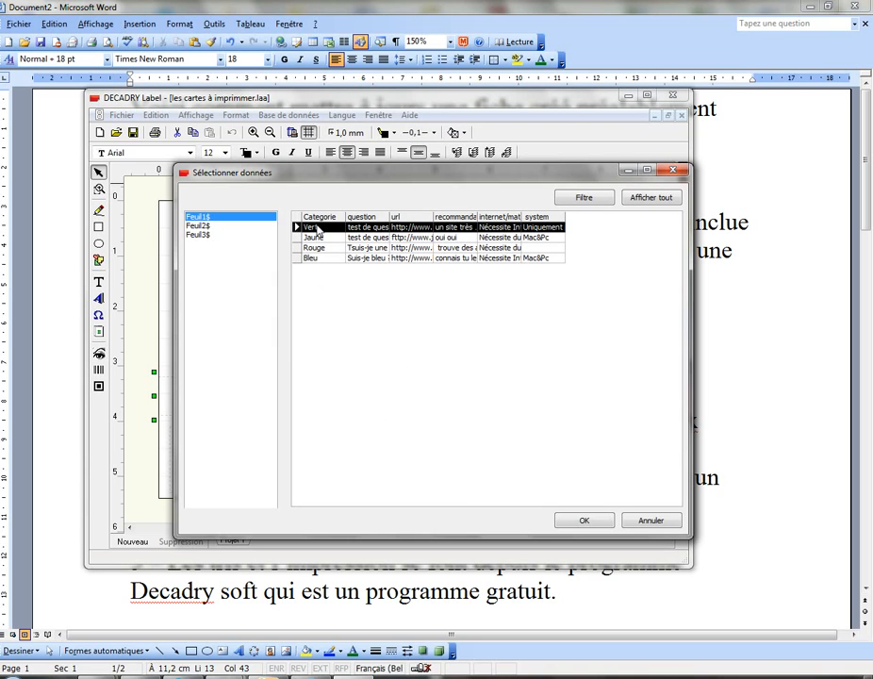
pyautogui.keyDown('shift'); pyautogui.click(318, 262); pyautogui.keyUp('shift')
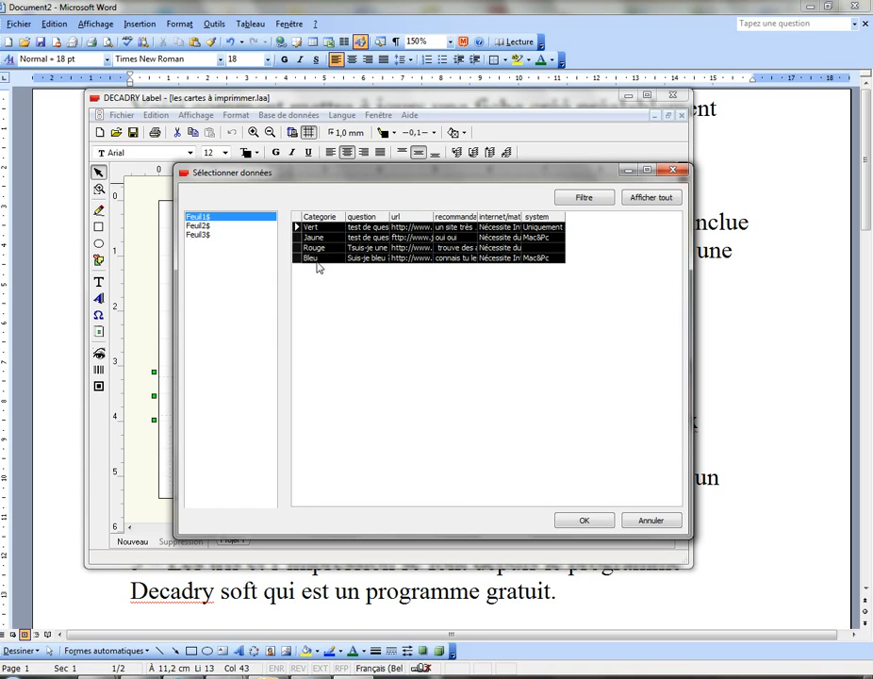
# Filter the records with Categorie égal à Jaune and accept the filtered data for the cards
pyautogui.click(583, 197)
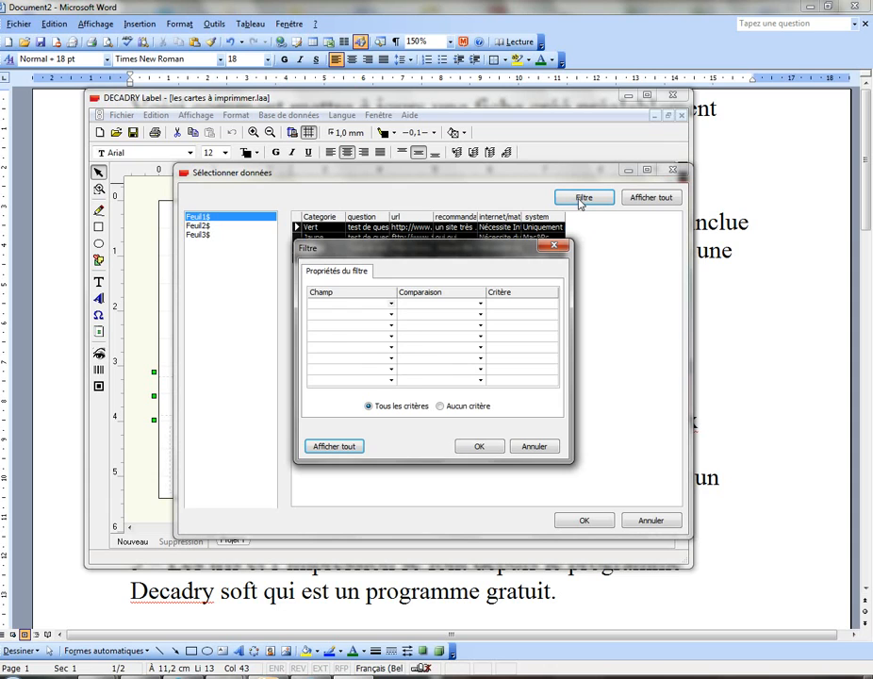
pyautogui.click(393, 303)
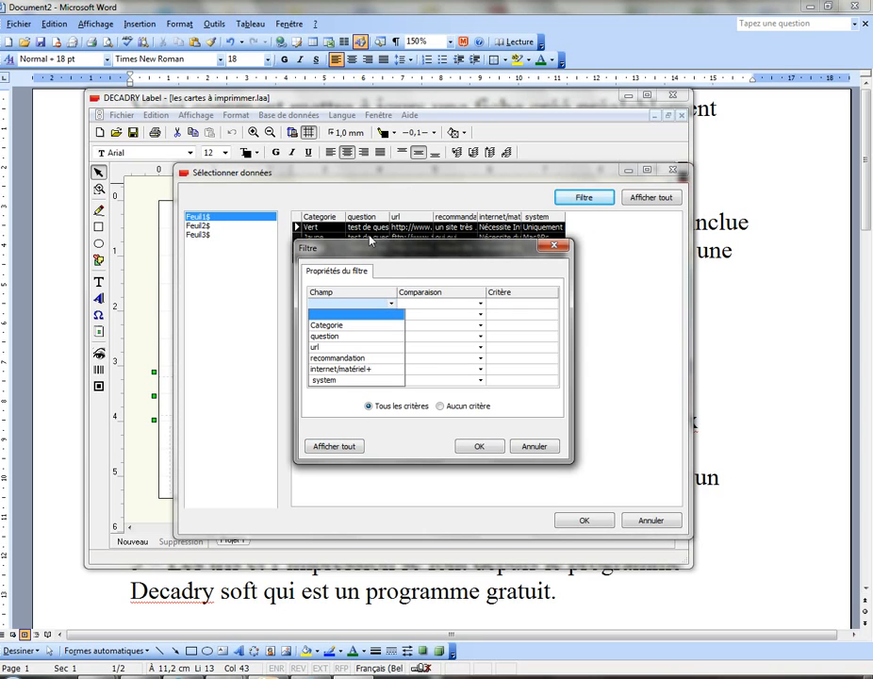
pyautogui.click(341, 325)
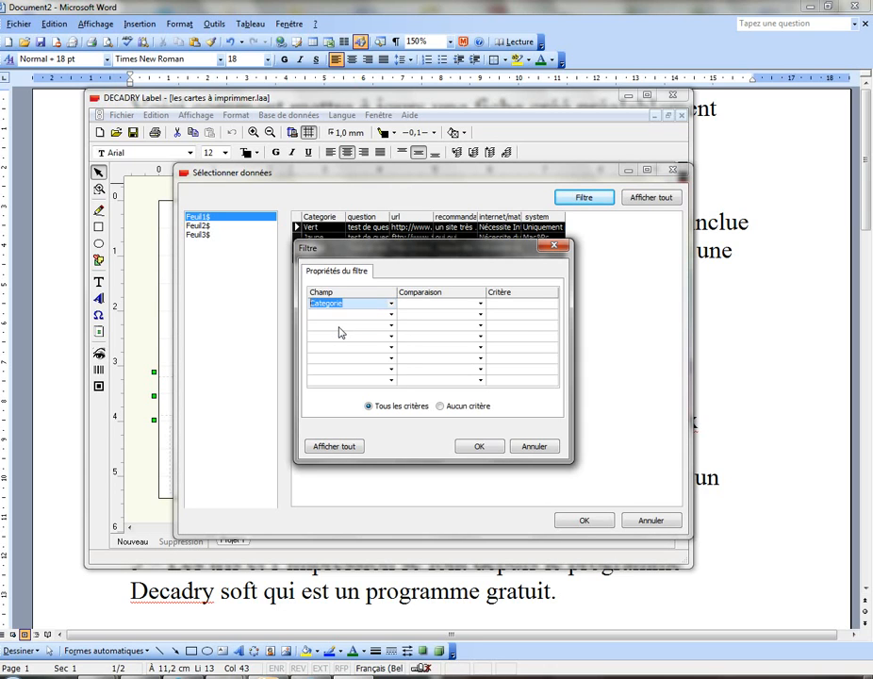
pyautogui.click(418, 306)
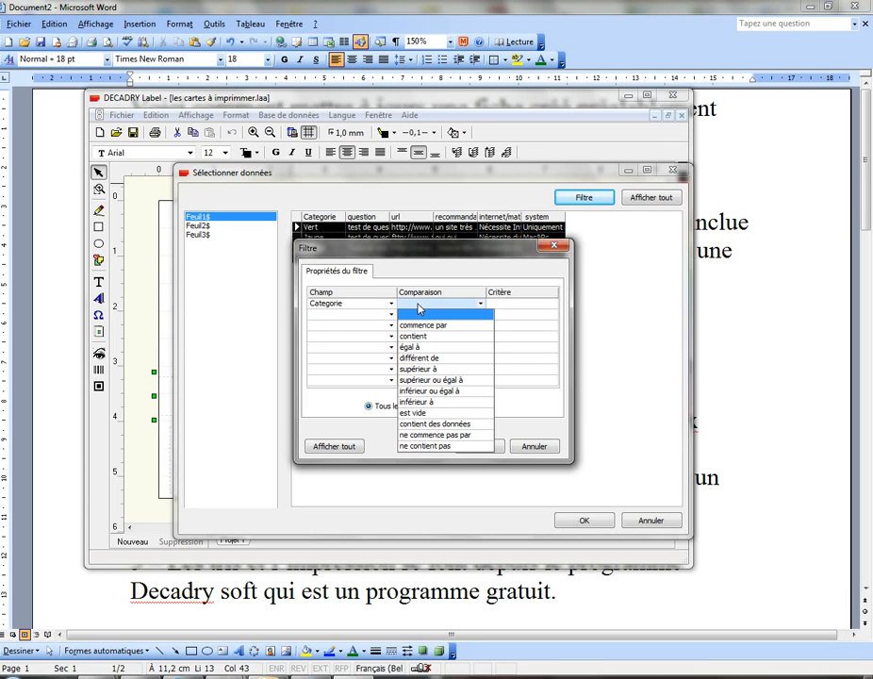
pyautogui.click(424, 347)
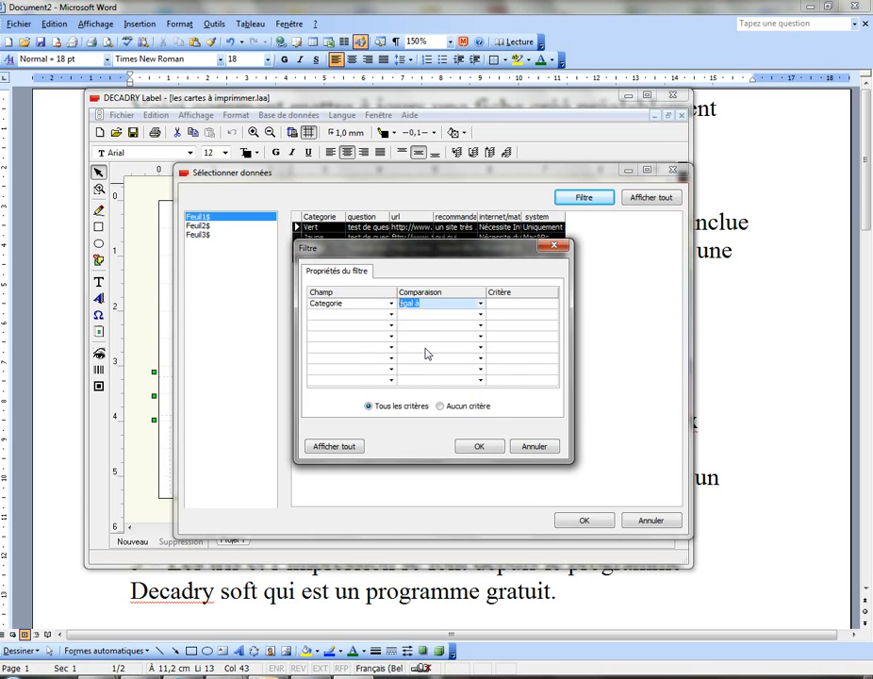
pyautogui.click(503, 303)
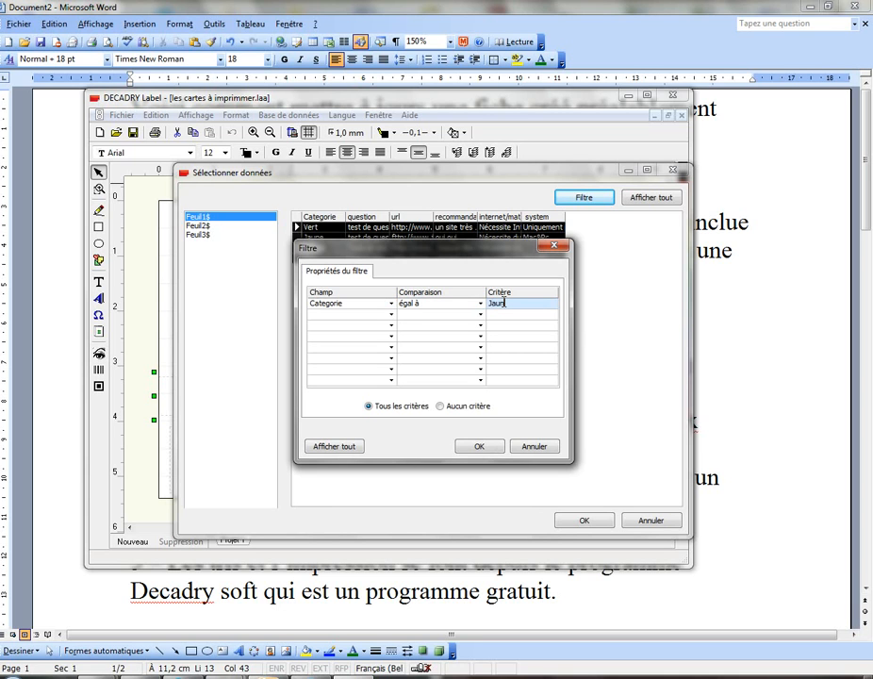
pyautogui.write('Jaune')
pyautogui.click(478, 447)
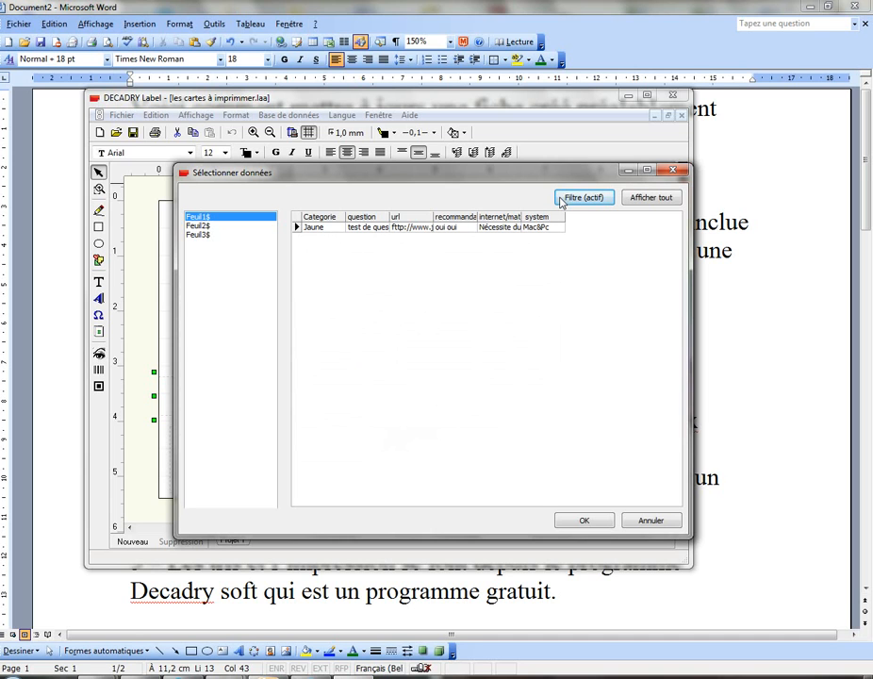
pyautogui.click(584, 520)
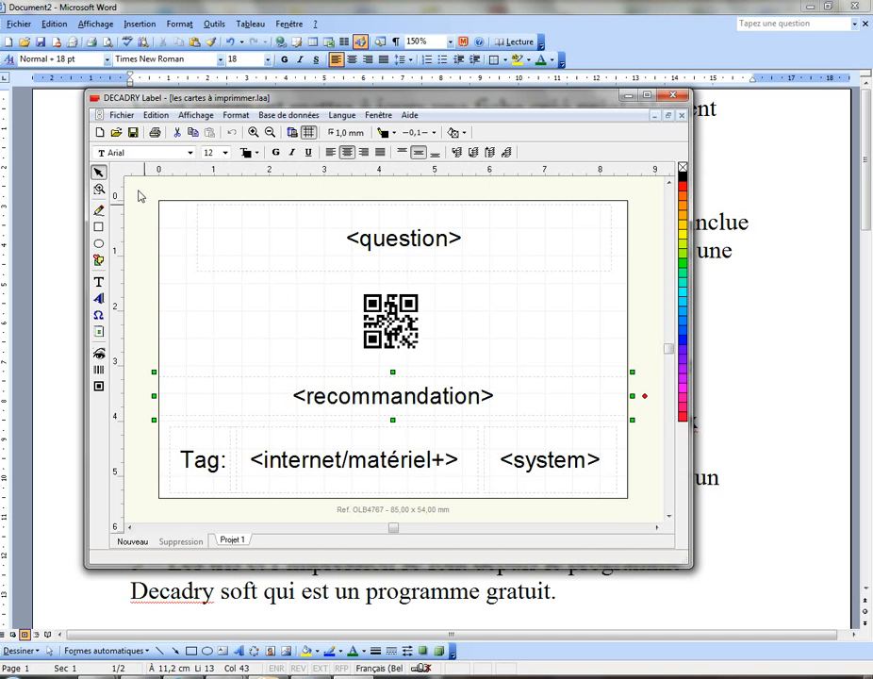
# Check the filtered yellow card in the print preview, and return to the card template without printing
pyautogui.click(153, 133)
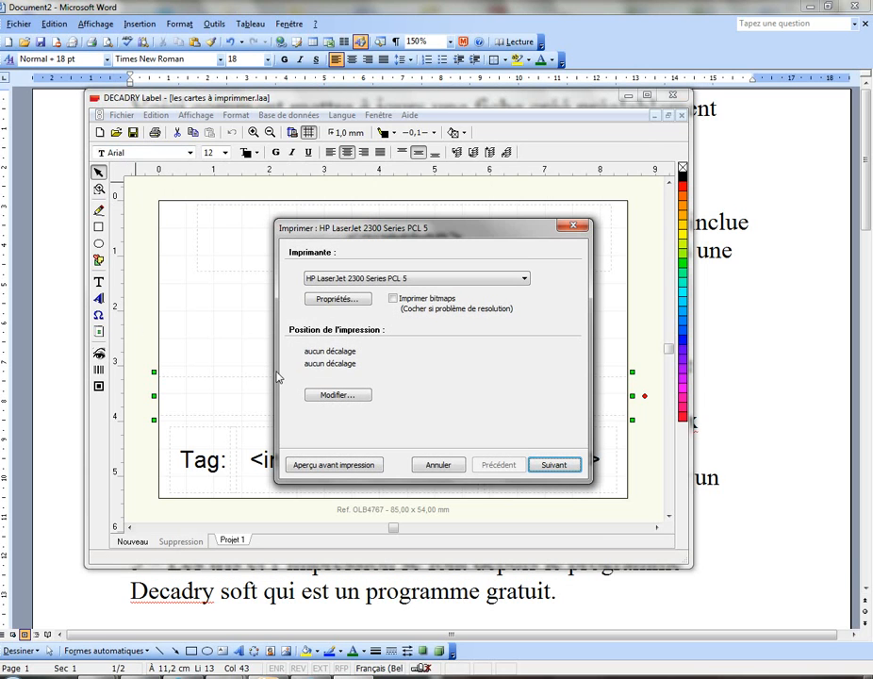
pyautogui.click(345, 466)
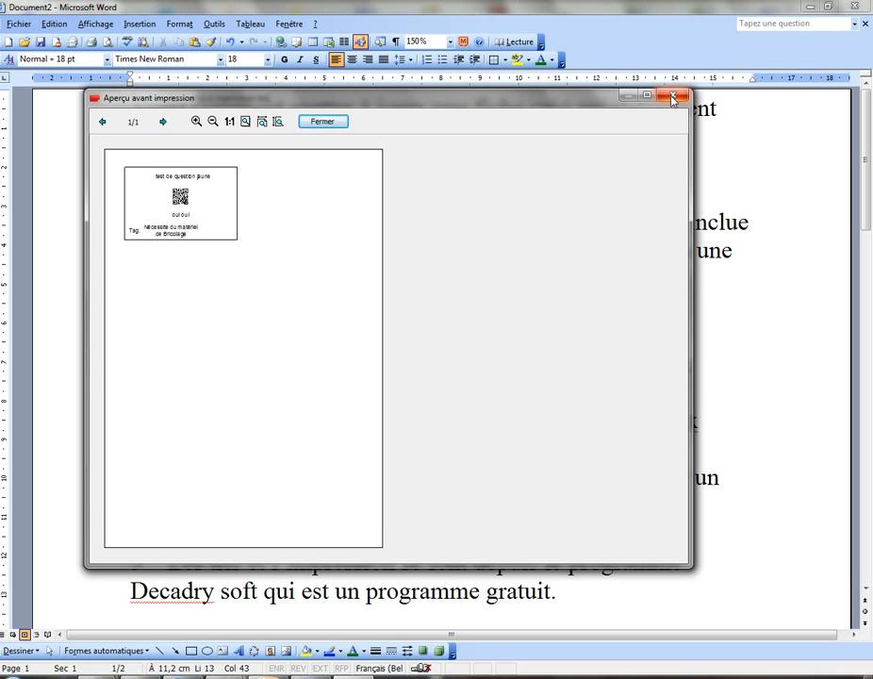
pyautogui.click(340, 121)
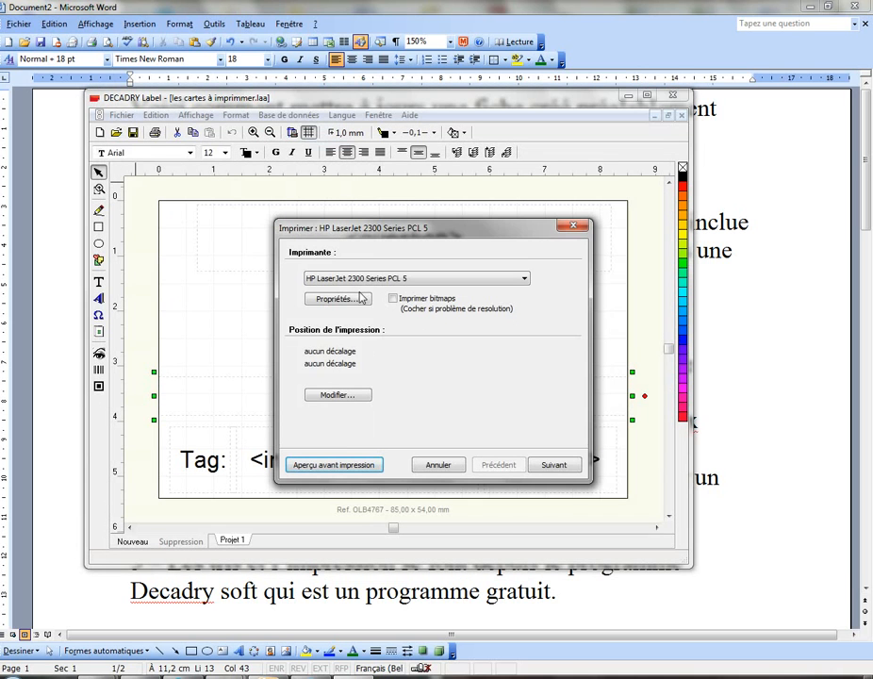
pyautogui.click(575, 227)
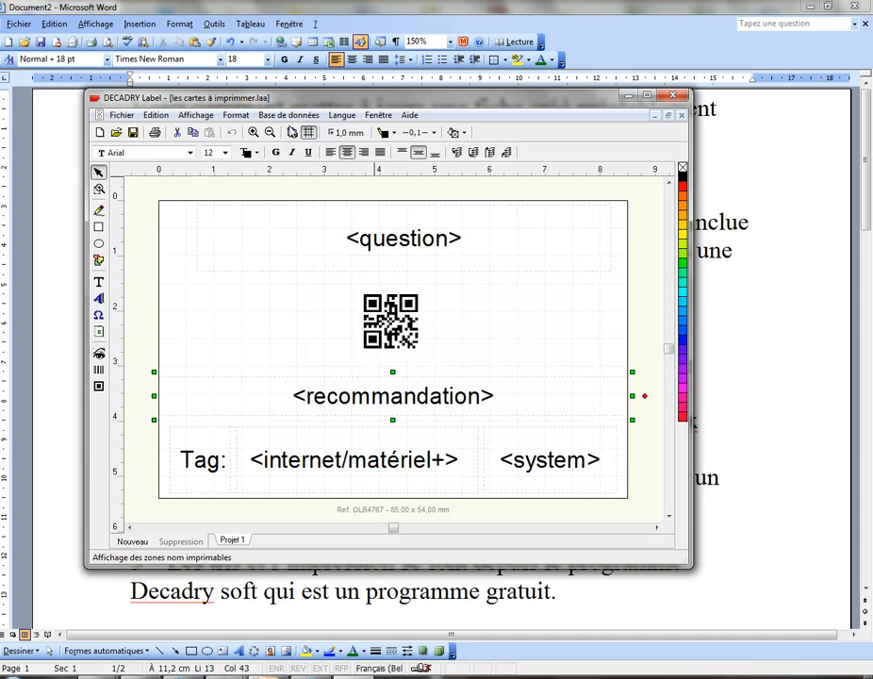
# Remove the data filter to show all records again, and accept the Vert through Bleu records for the cards
pyautogui.click(289, 115)
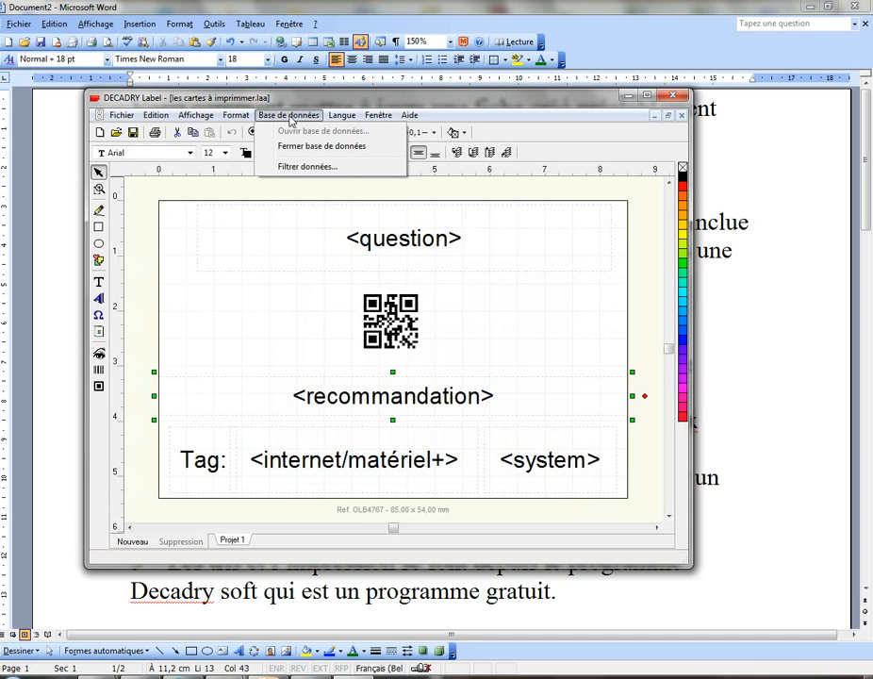
pyautogui.click(300, 167)
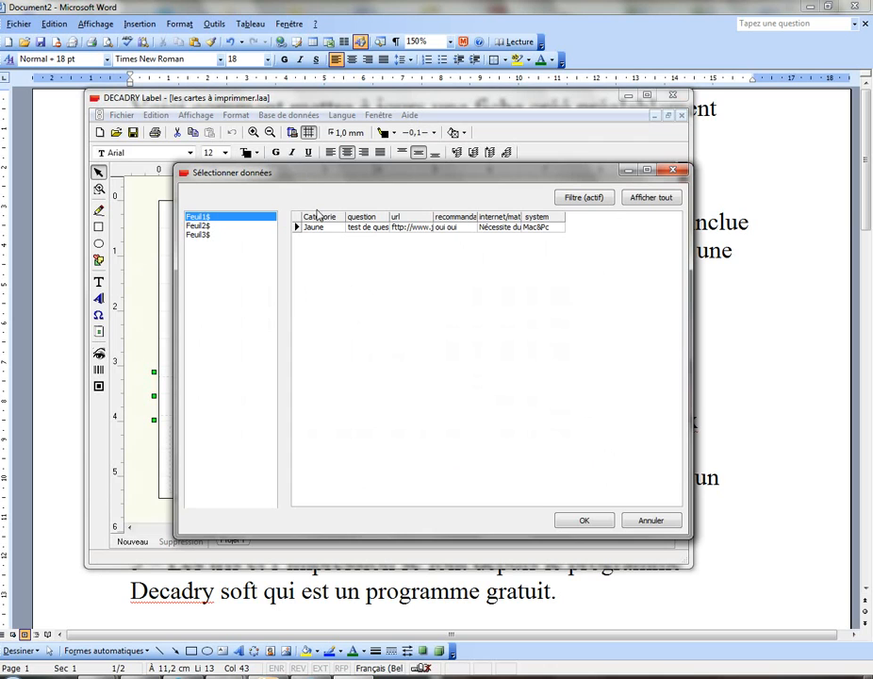
pyautogui.click(651, 200)
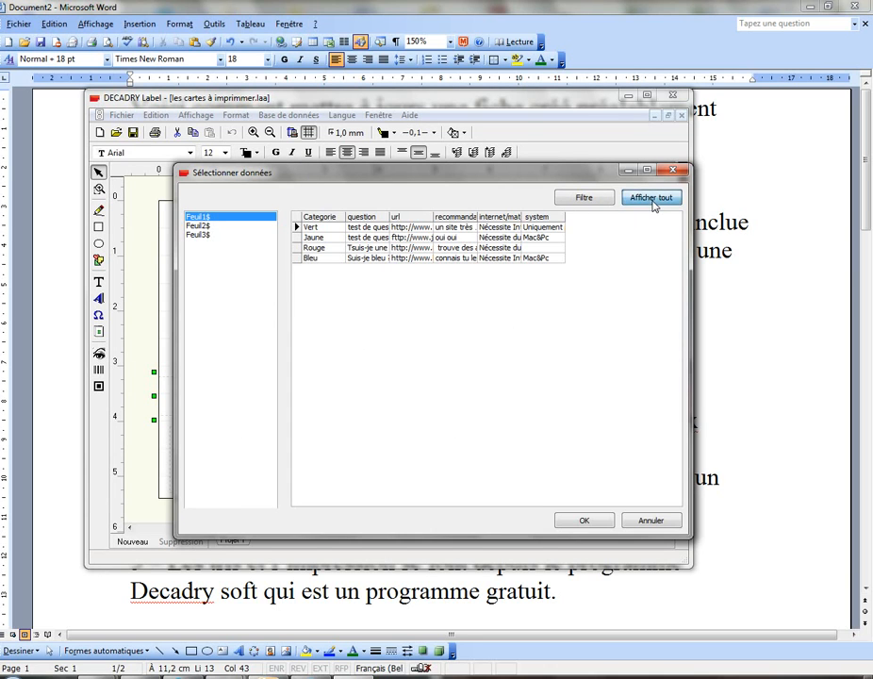
pyautogui.click(322, 228)
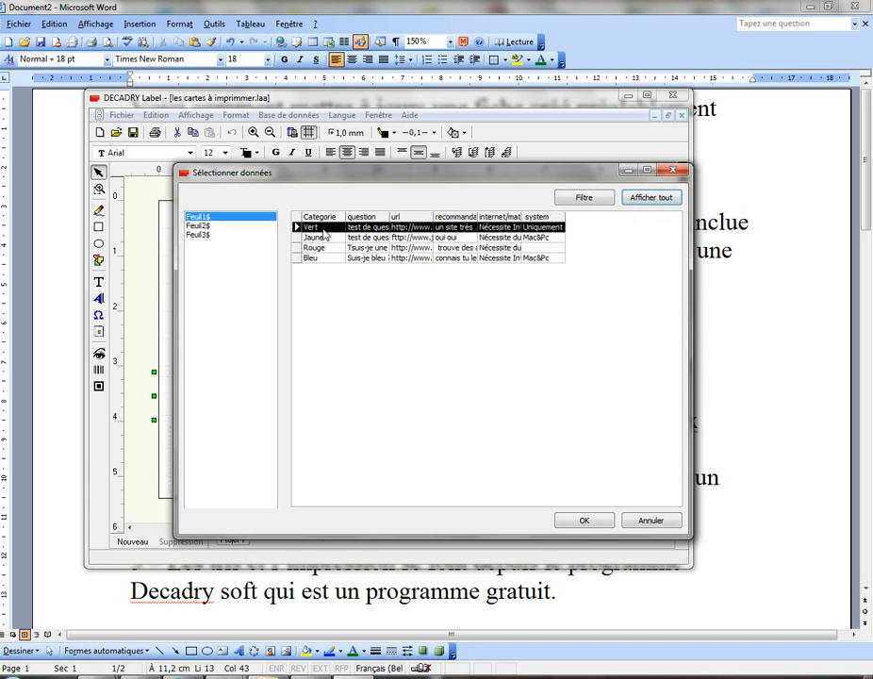
pyautogui.keyDown('shift'); pyautogui.click(325, 257); pyautogui.keyUp('shift')
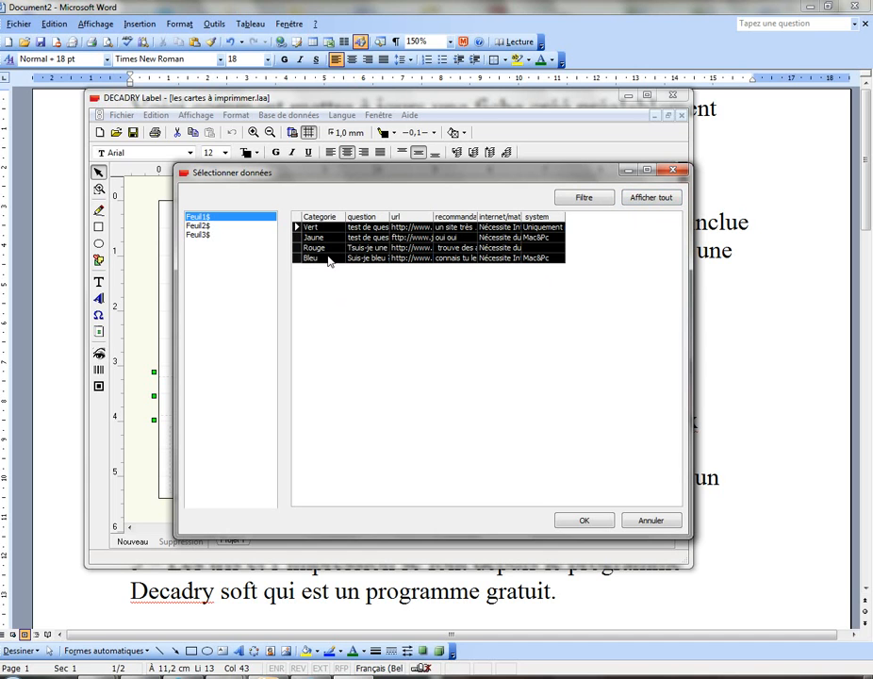
pyautogui.click(585, 522)
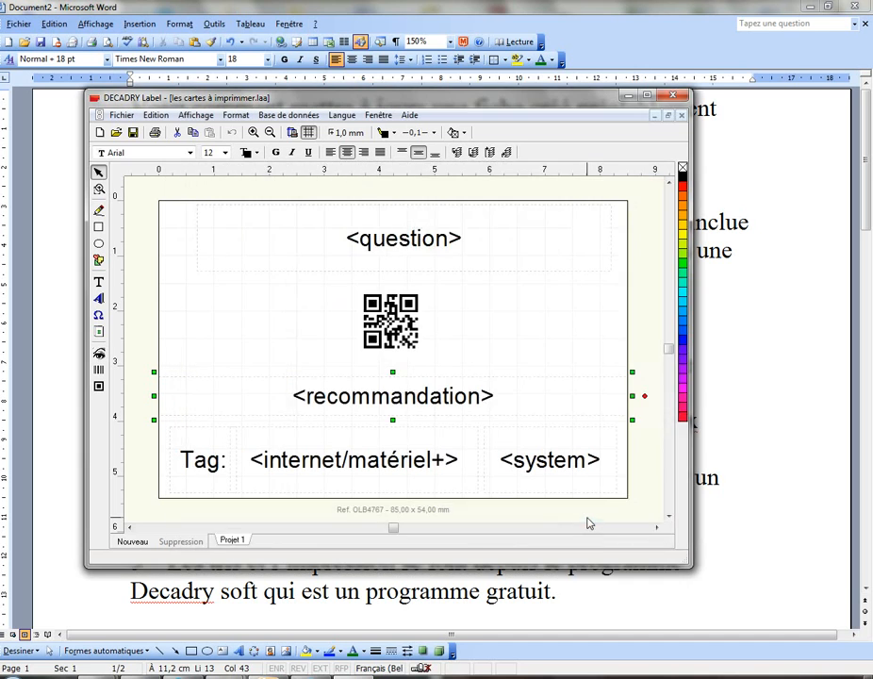
# Reselect the Vert through Bleu records as the card data and open the print preview of the cards
pyautogui.click(289, 115)
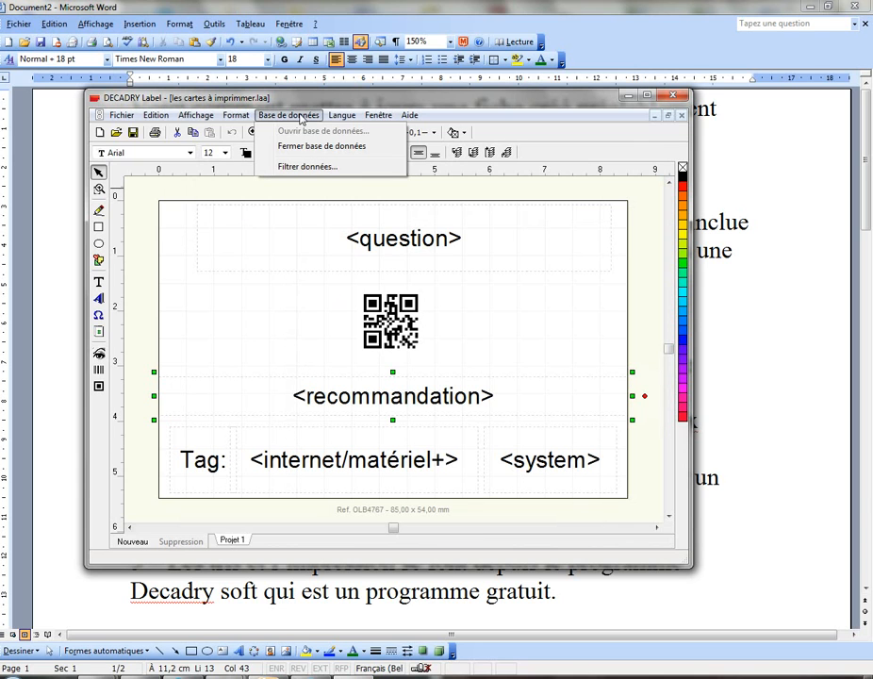
pyautogui.click(303, 168)
pyautogui.click(324, 229)
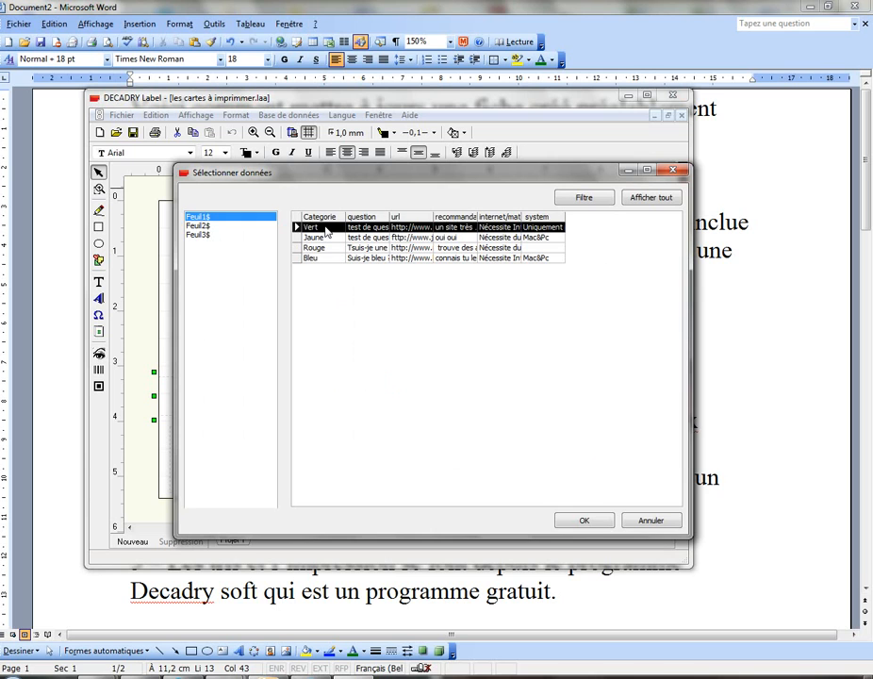
pyautogui.keyDown('shift'); pyautogui.click(325, 258); pyautogui.keyUp('shift')
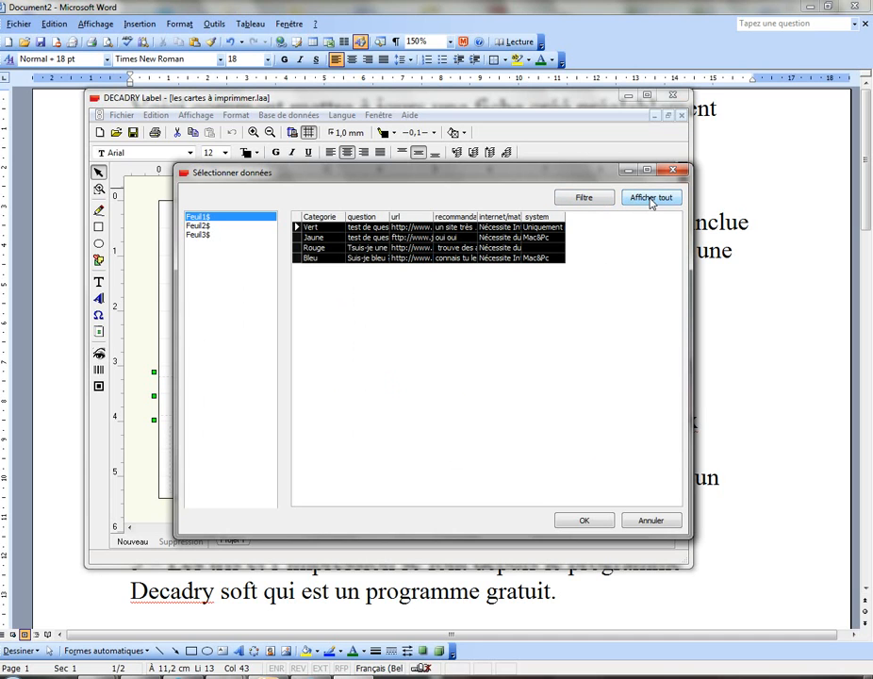
pyautogui.click(584, 521)
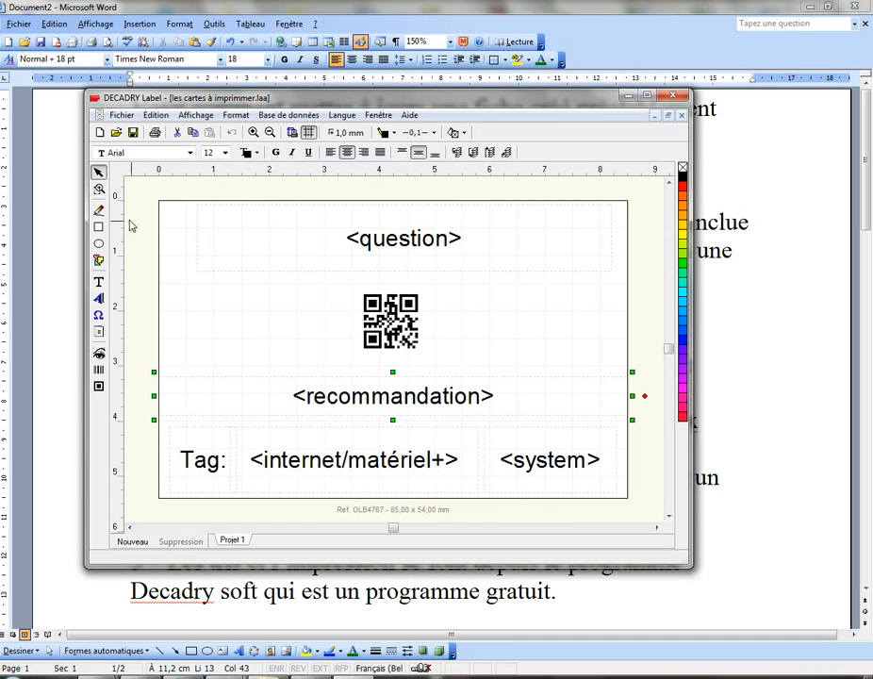
pyautogui.click(155, 132)
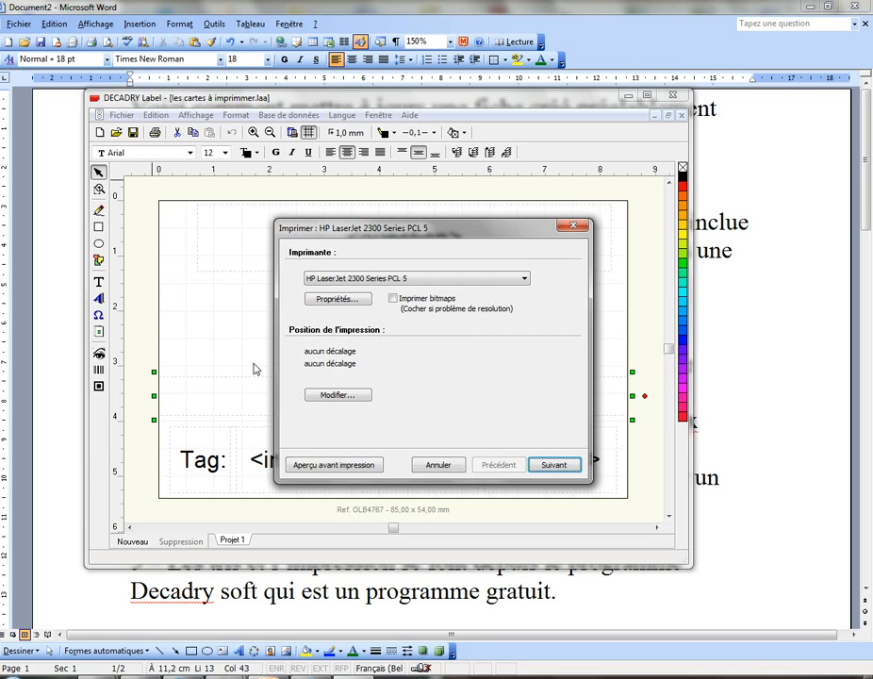
pyautogui.click(321, 465)
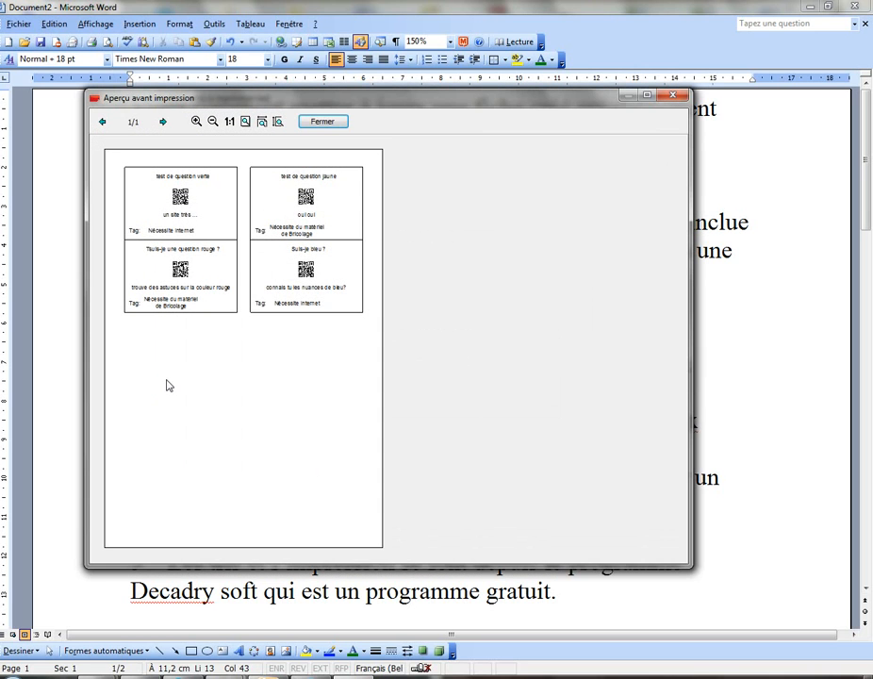